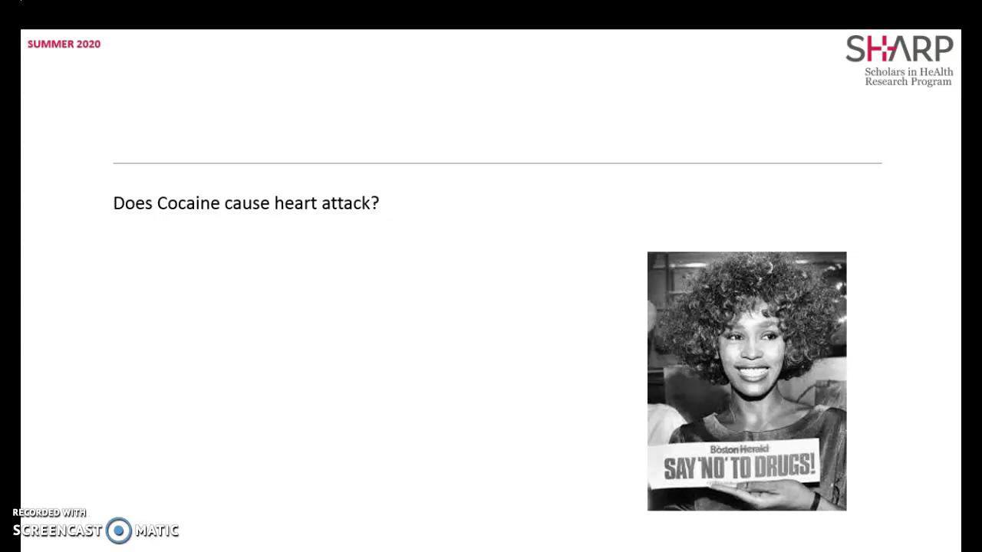
Step: Switch from the slides to Chrome and return to the empty PubMed home page
key("alt+Tab")
key("alt+Tab")
key("alt+Tab")
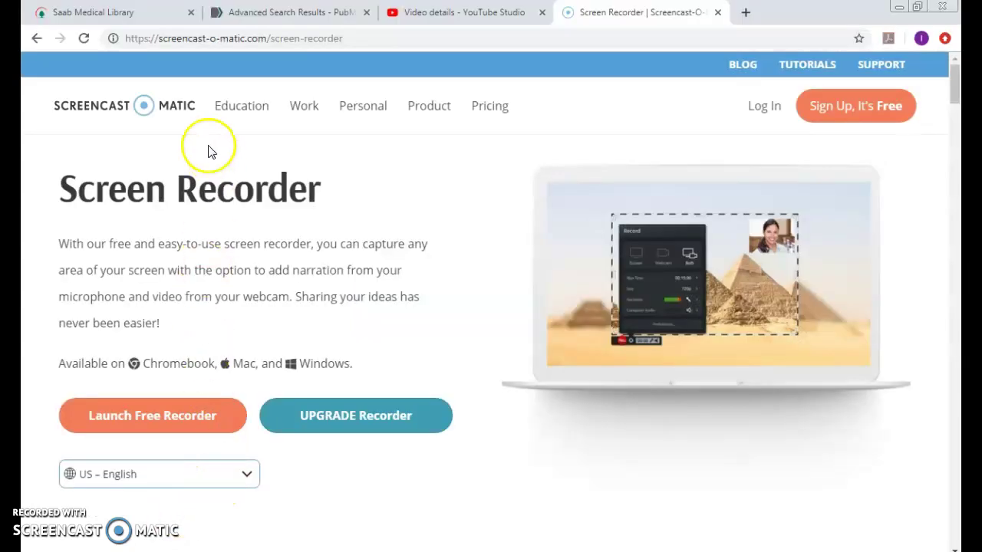
left_click(241, 11)
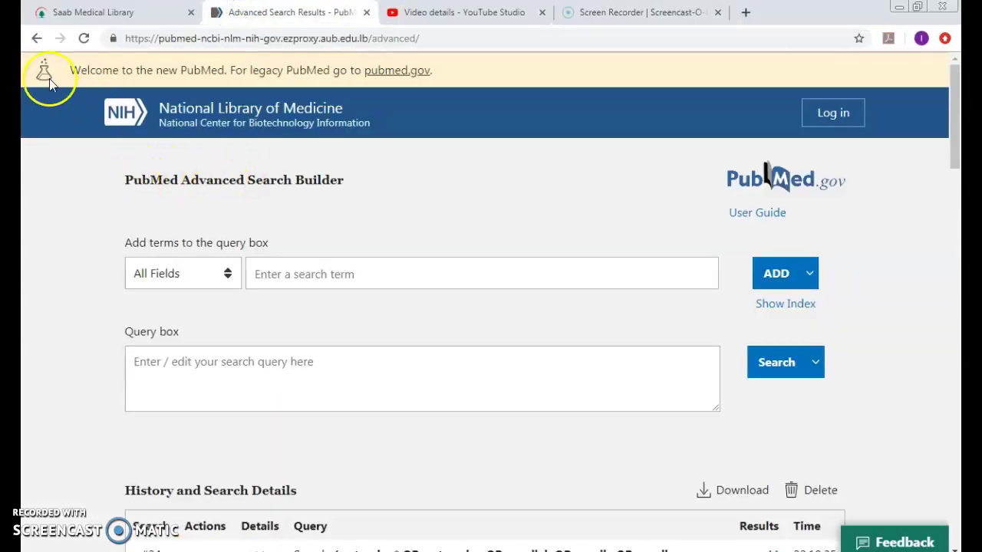
left_click(37, 38)
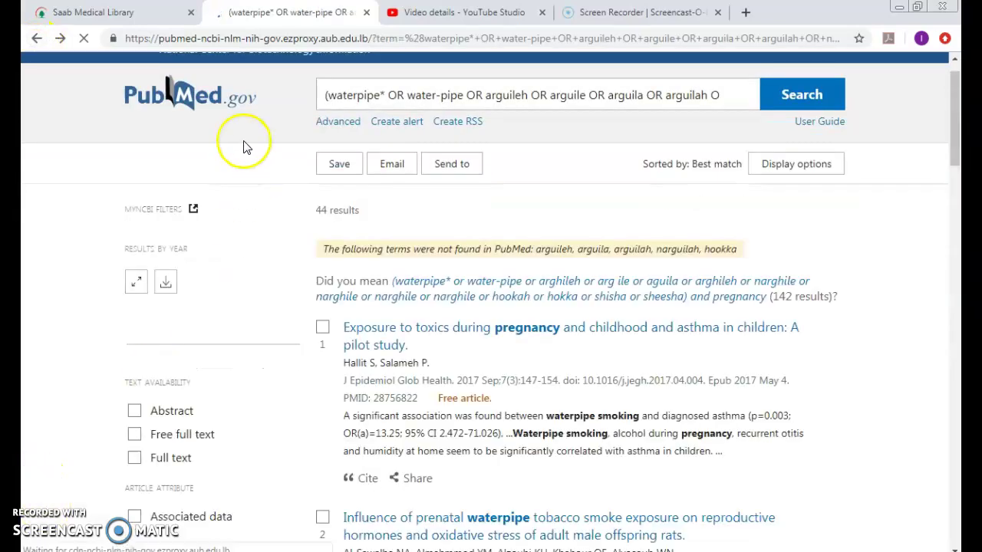
left_click(228, 108)
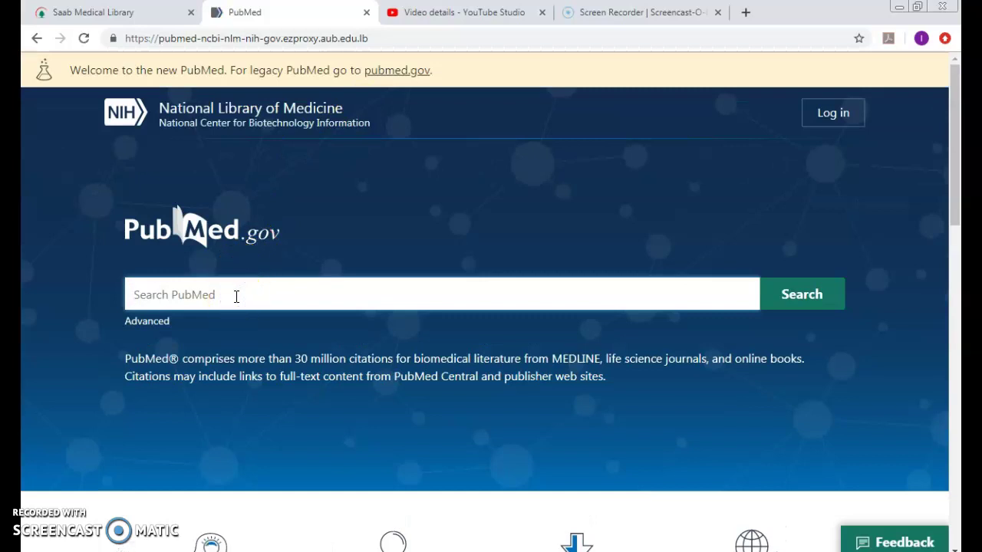
Step: Search PubMed for 'cocaine heart attack', fixing a typo, to get 622 results
type("cocc")
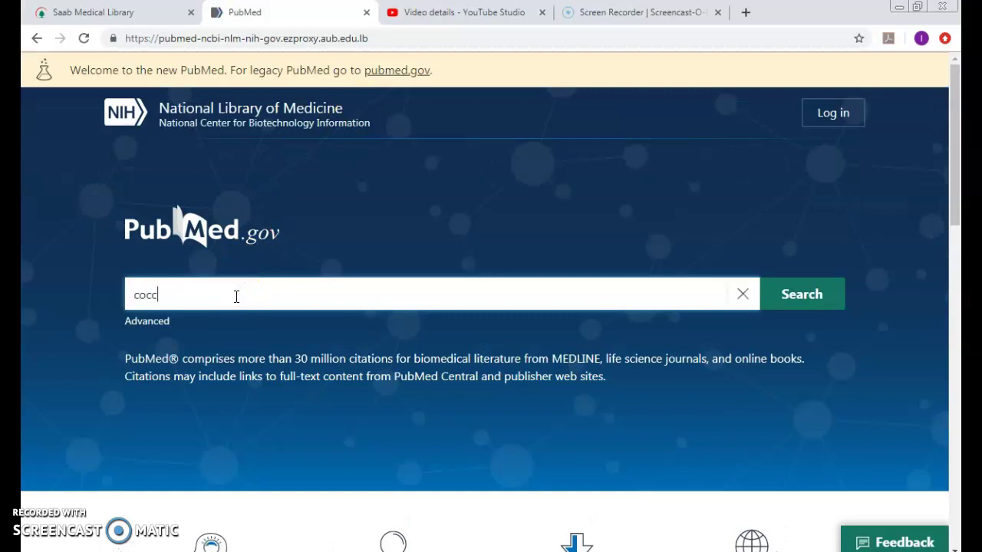
key("BackSpace")
type("aine")
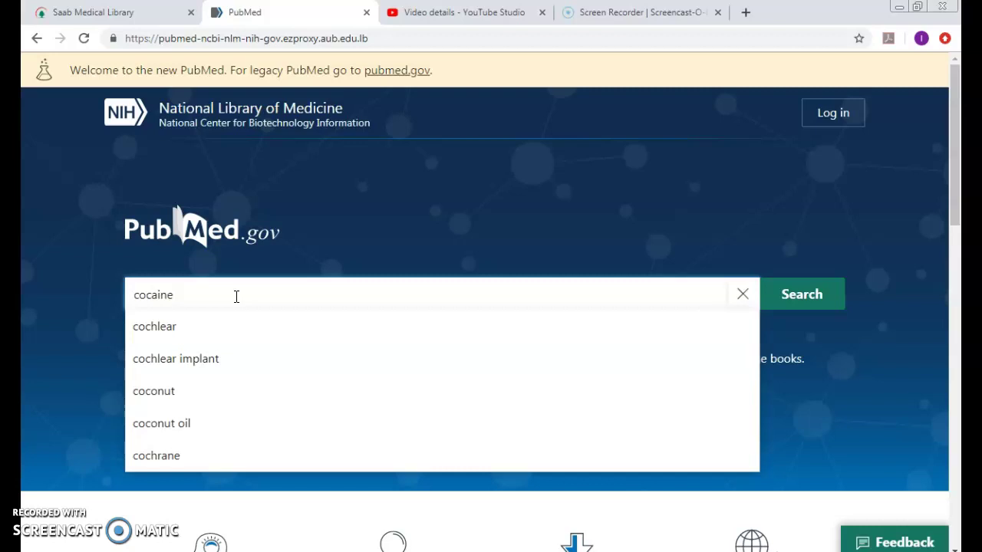
type(" heart attack")
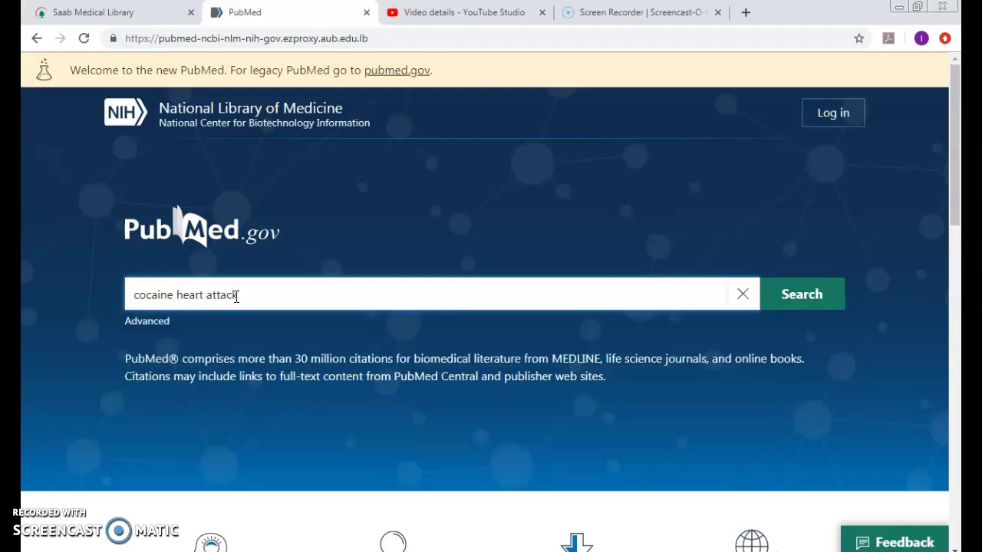
left_click(794, 304)
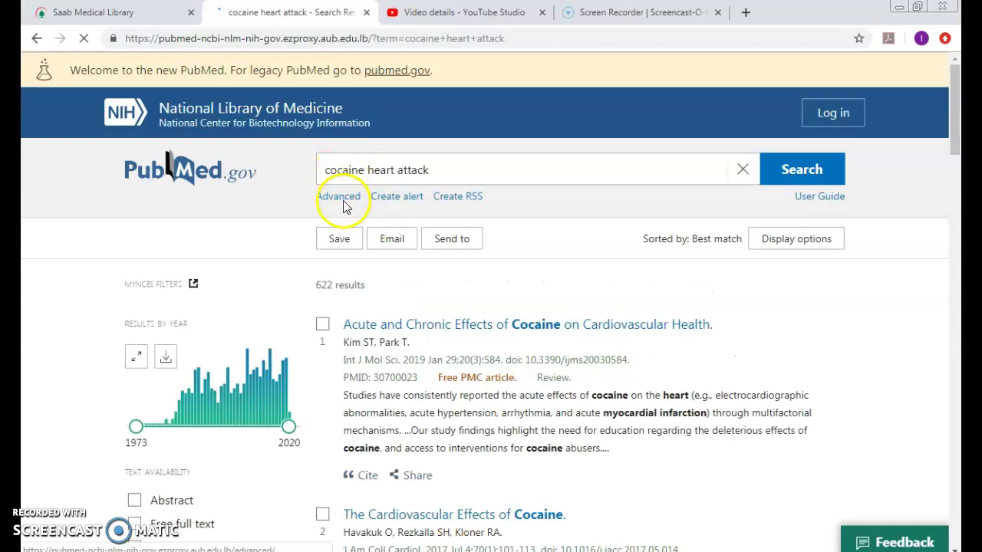
Step: Open Advanced Search and expand the details of history search #25
left_click(337, 200)
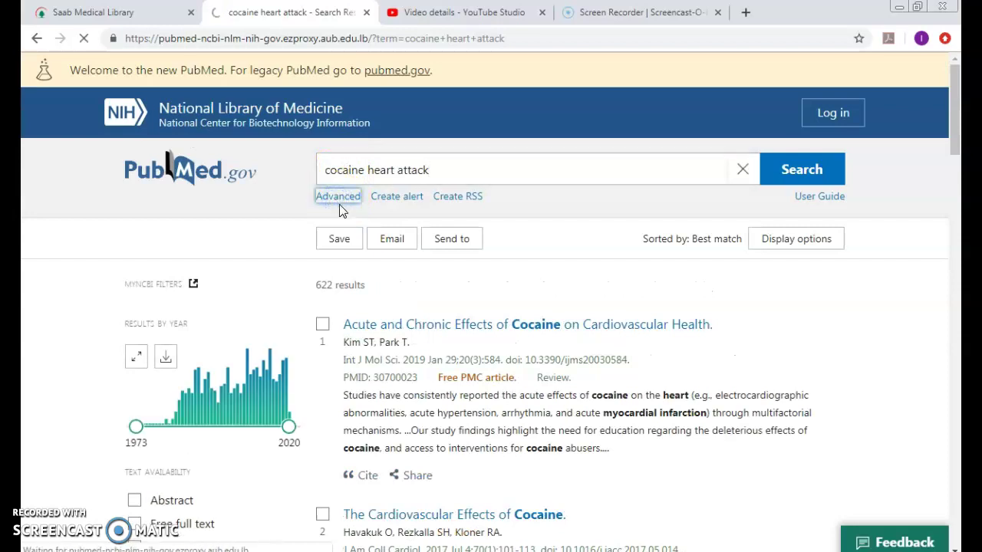
scroll(226, 412, "down", 2)
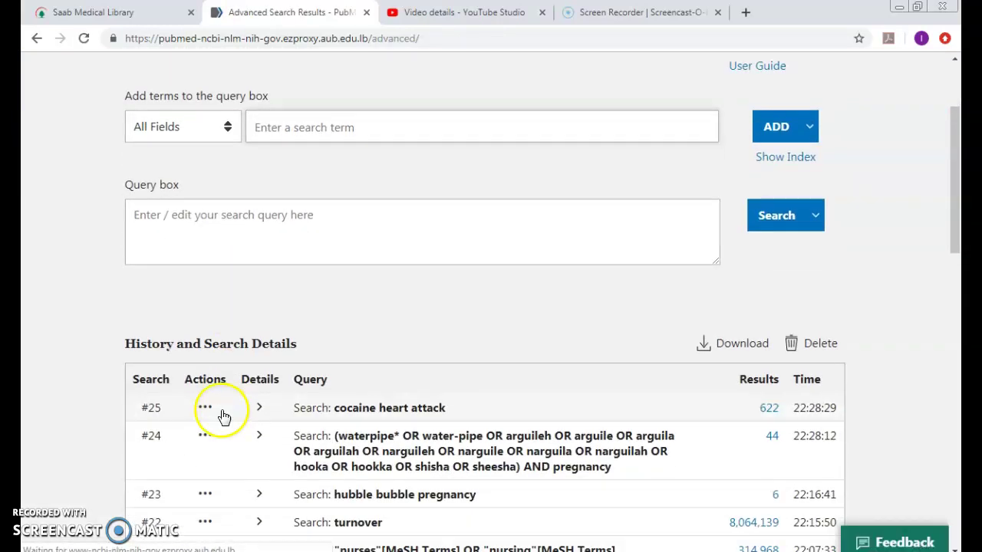
left_click(260, 407)
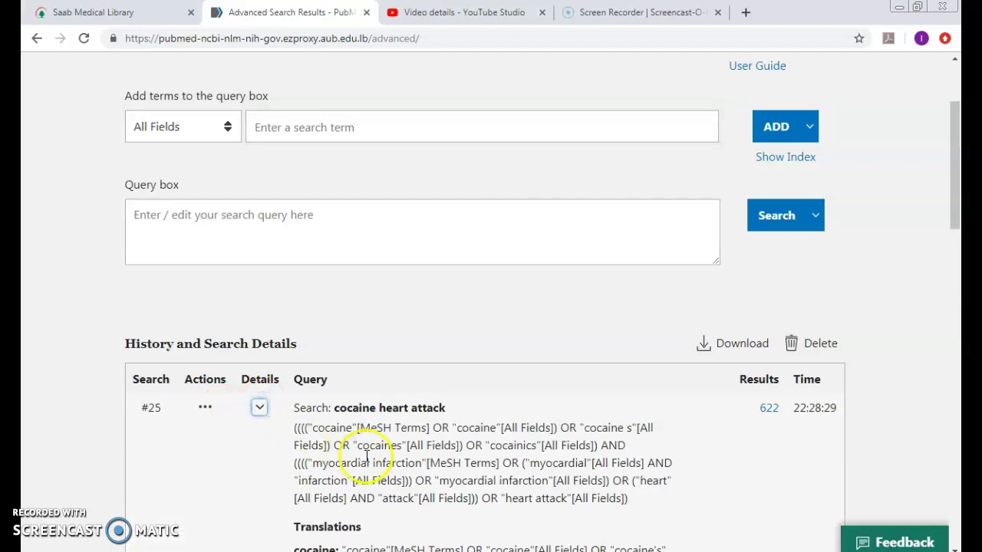
Step: Highlight the cocaine MeSH, myocardial infarction, heart attack and AND terms in the translated query
left_click_drag(313, 430, 431, 426)
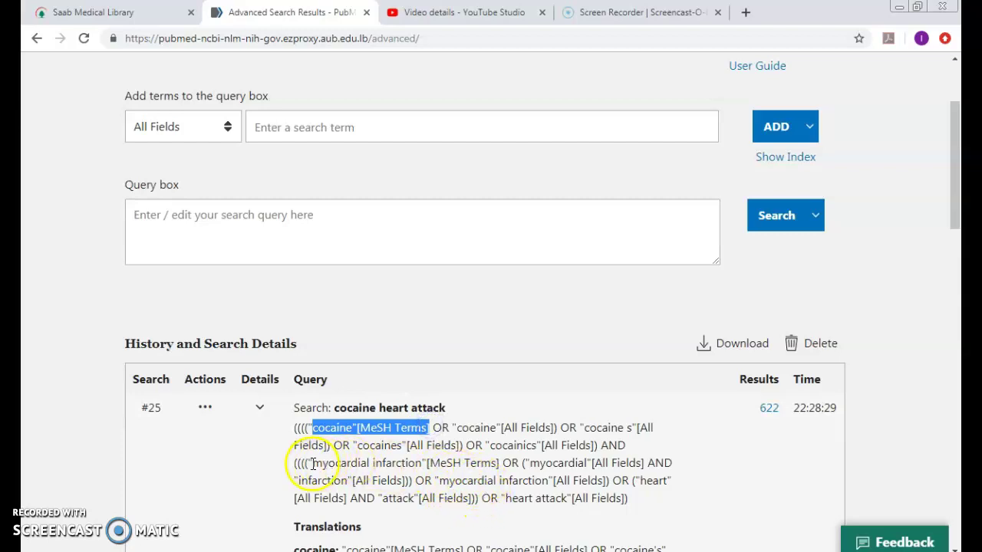
left_click_drag(313, 464, 423, 459)
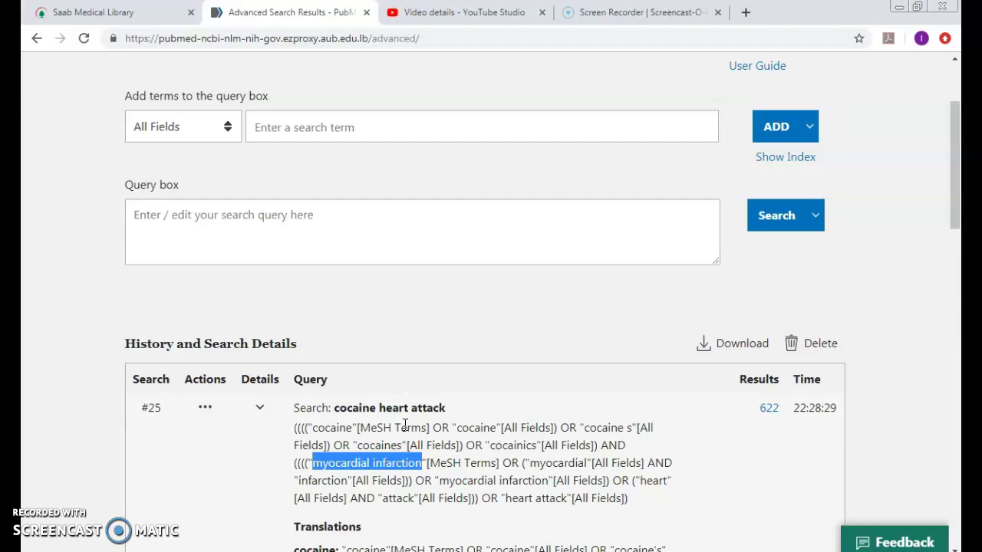
left_click_drag(504, 499, 574, 499)
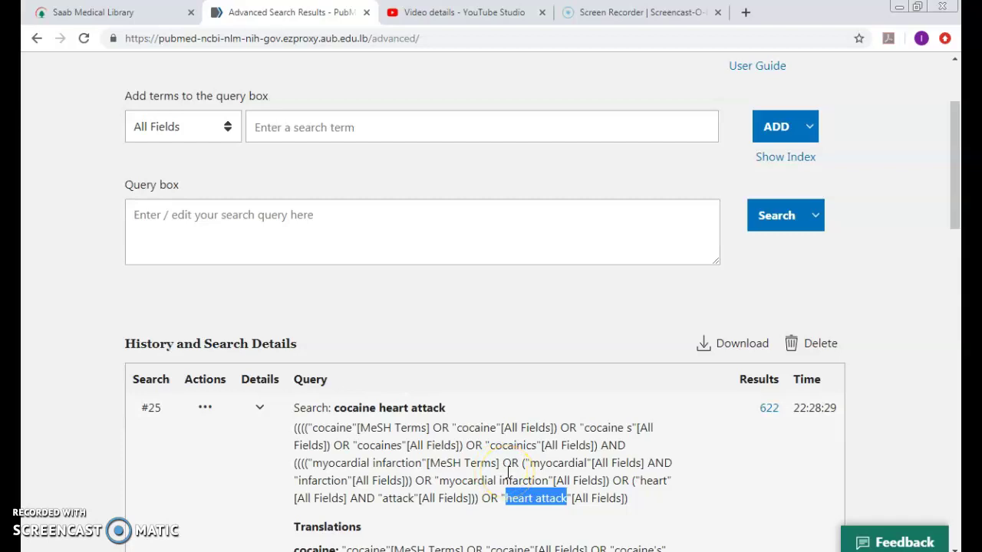
double_click(612, 444)
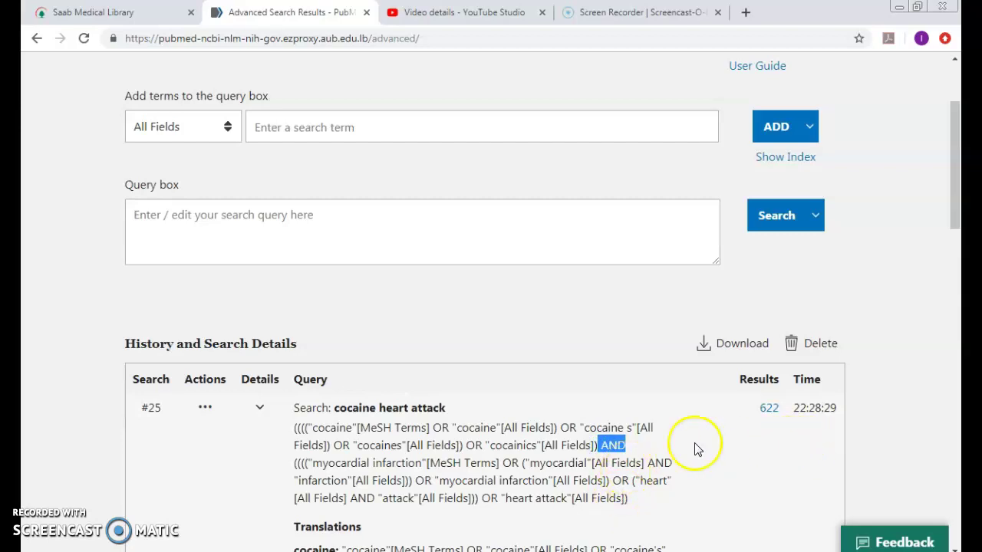
scroll(658, 443, "up", 3)
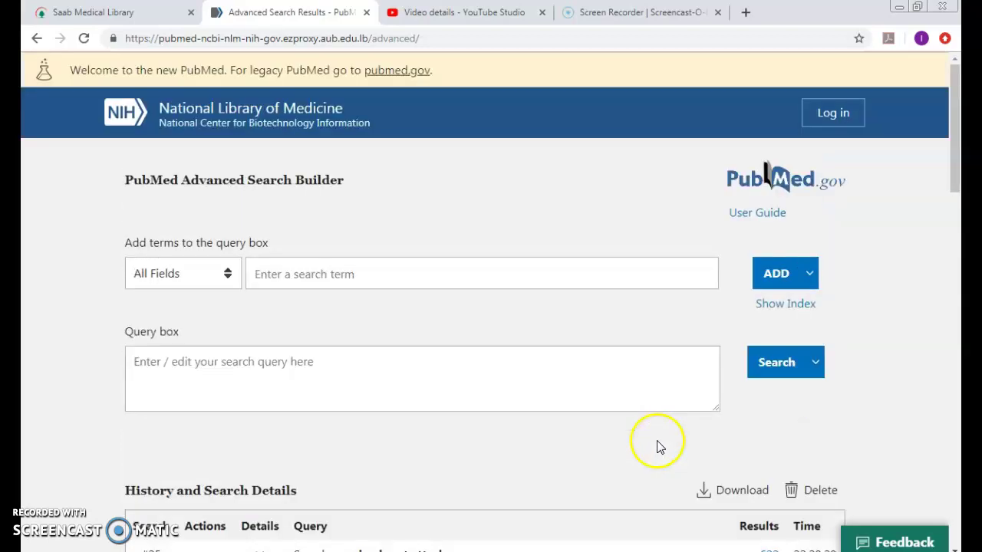
Step: Return to the PubMed home page and open the MeSH Database from the Explore section
left_click(39, 42)
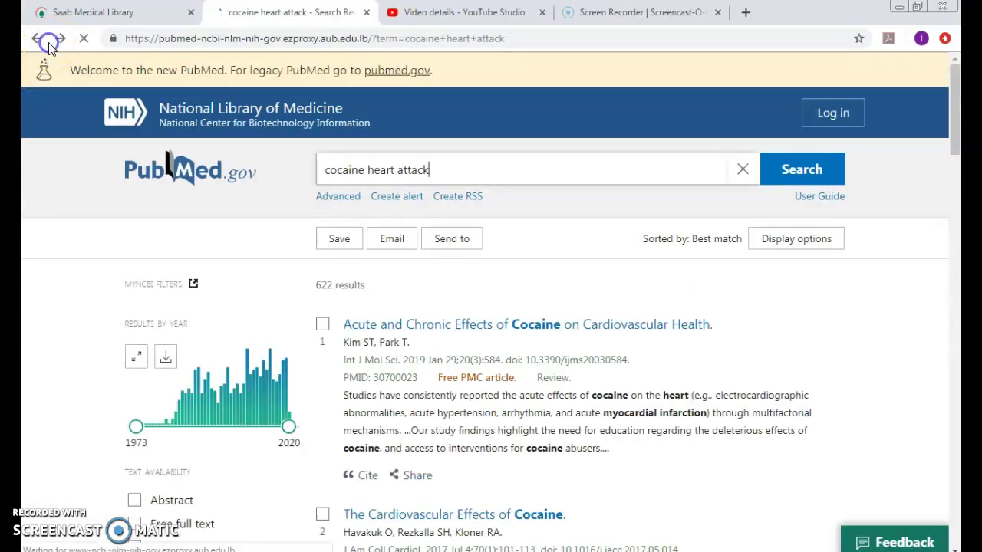
left_click(176, 186)
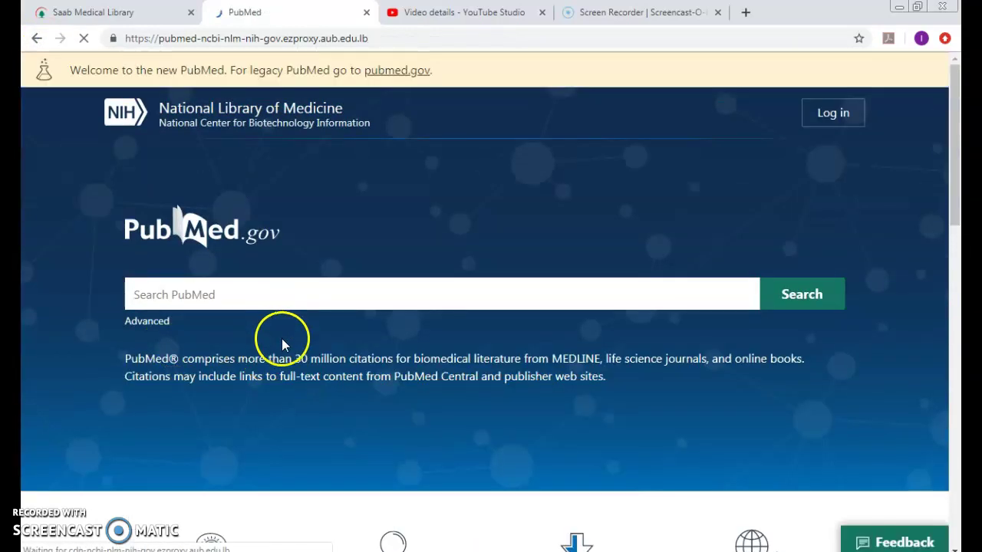
scroll(236, 354, "down", 3)
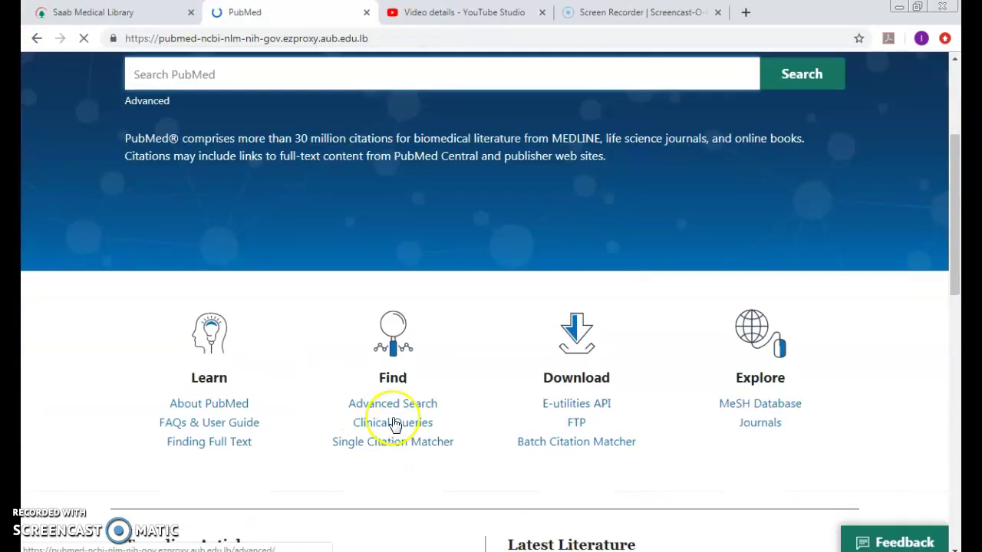
left_click(757, 405)
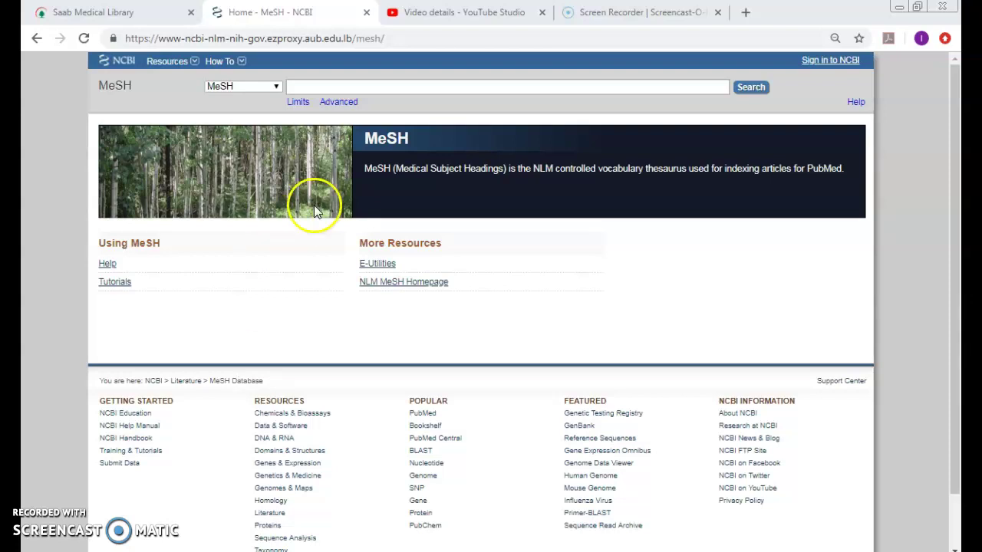
Step: Search the MeSH Database for cocaine, listing 17 entries led by the Cocaine heading
left_click(334, 86)
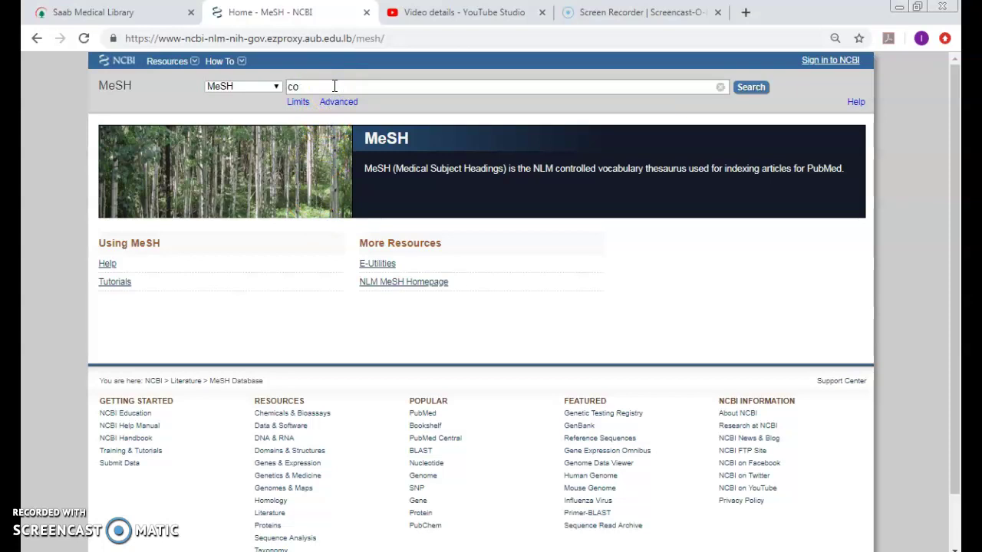
key("Return")
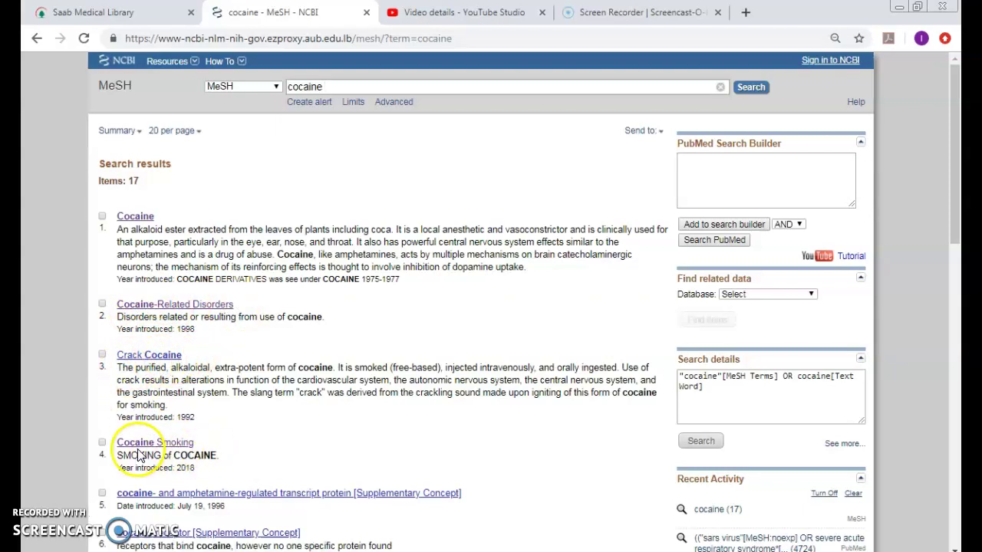
scroll(136, 454, "down", 2)
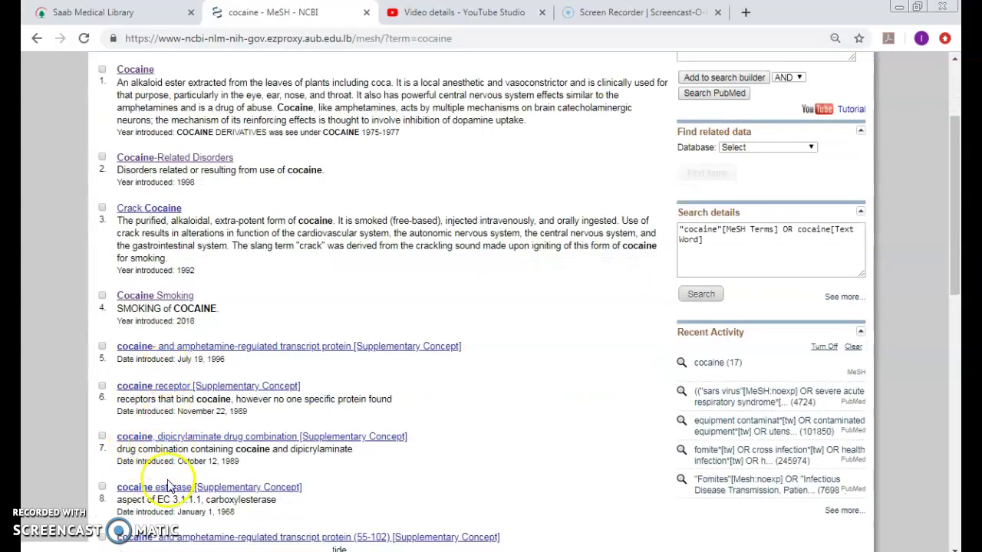
scroll(181, 436, "up", 2)
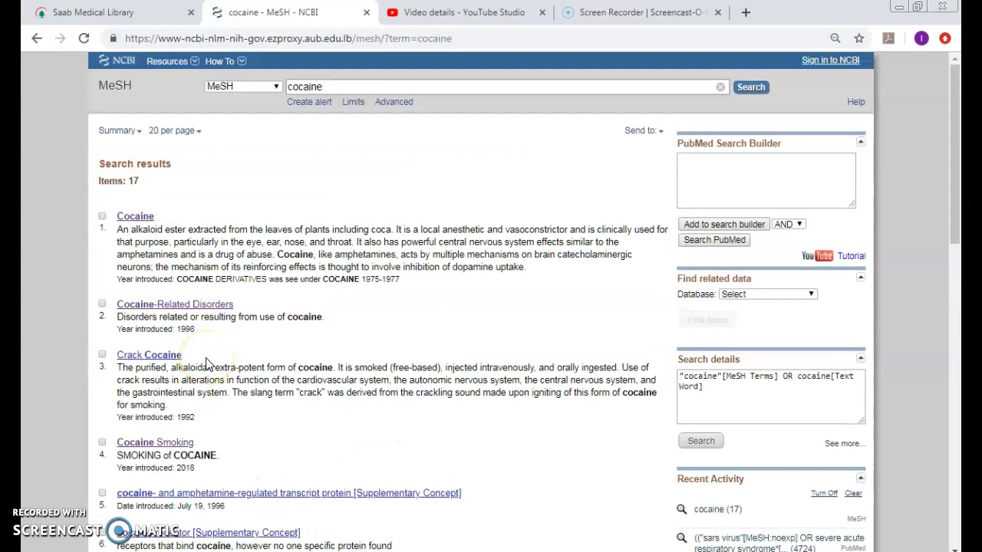
Step: Add Cocaine, Cocaine-Related Disorders, Crack Cocaine and Cocaine Smoking to the search builder
left_click(103, 216)
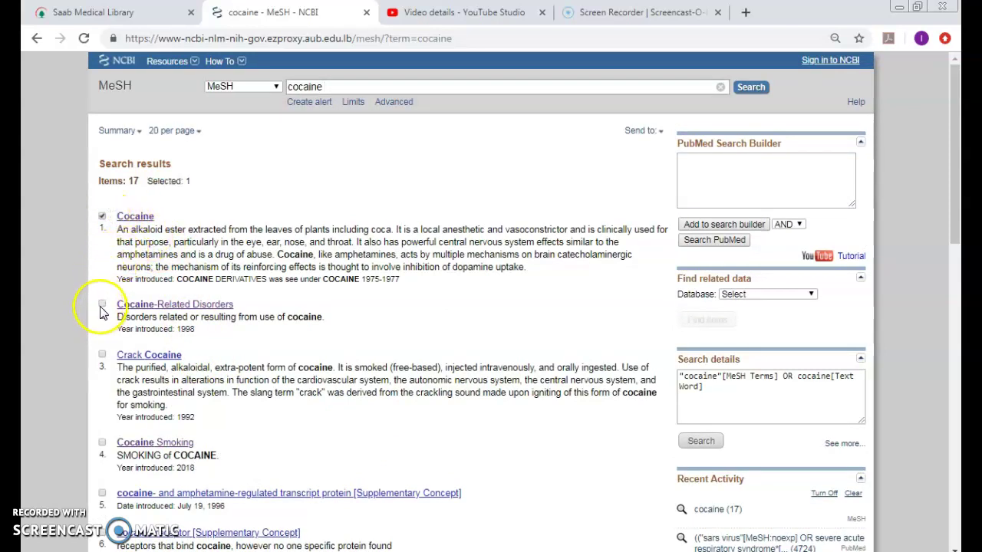
left_click(101, 305)
left_click(102, 355)
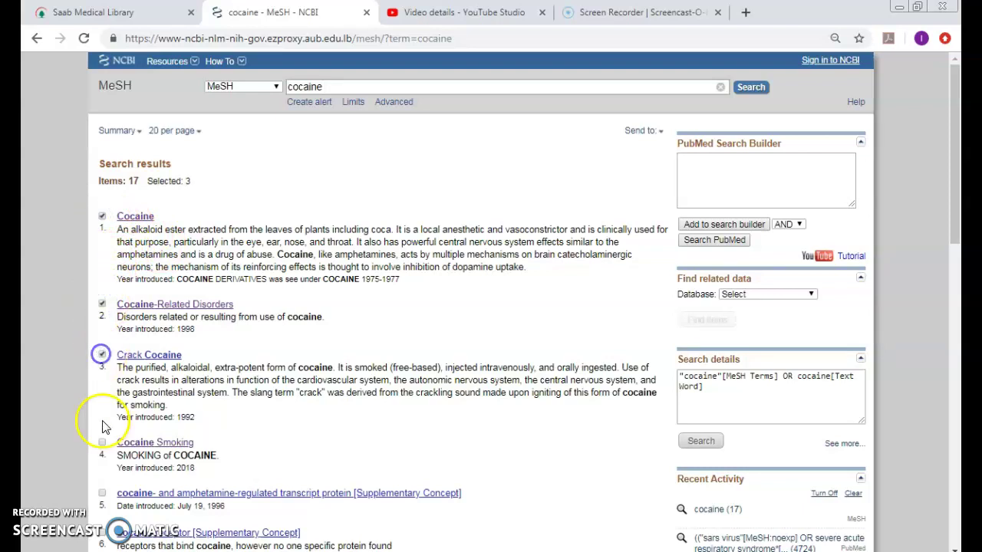
left_click(102, 443)
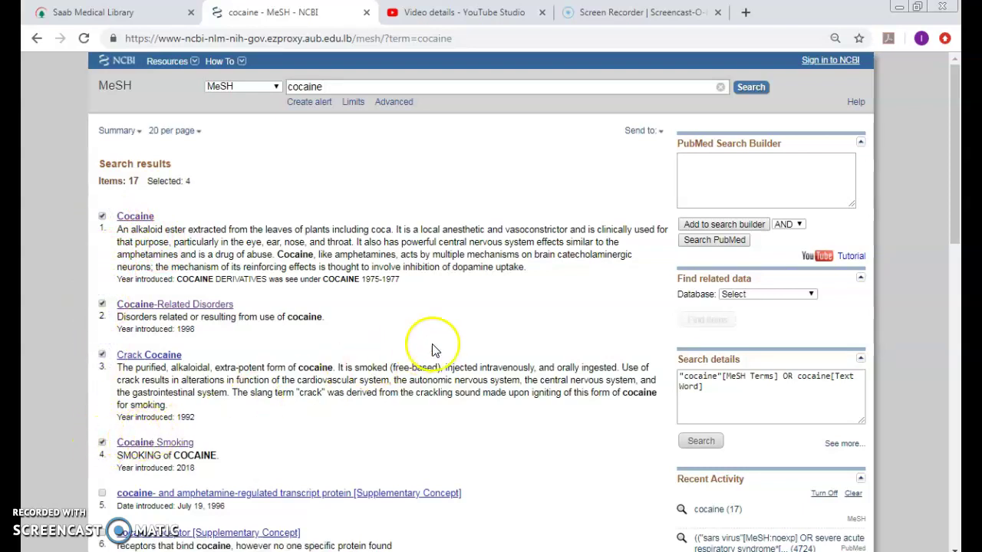
left_click(711, 224)
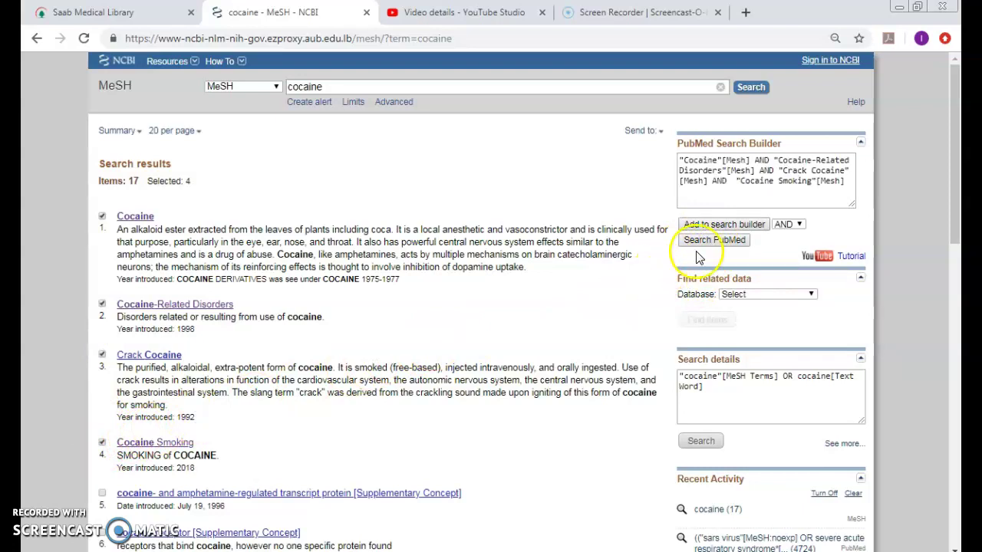
Step: Switch the operator to OR, clear the AND query, and re-add the four cocaine terms
left_click(793, 224)
left_click(782, 266)
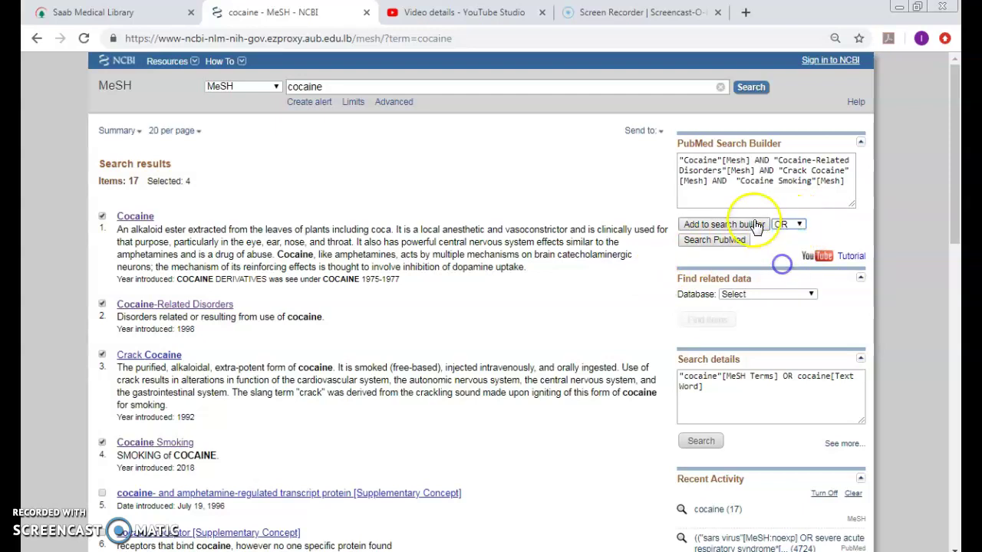
left_click_drag(845, 181, 629, 161)
key("Delete")
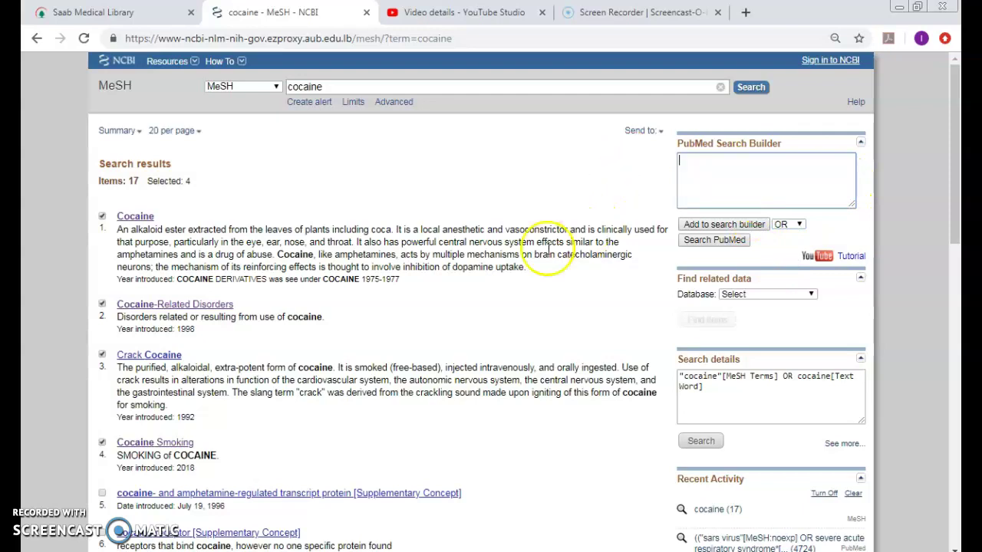
left_click(711, 228)
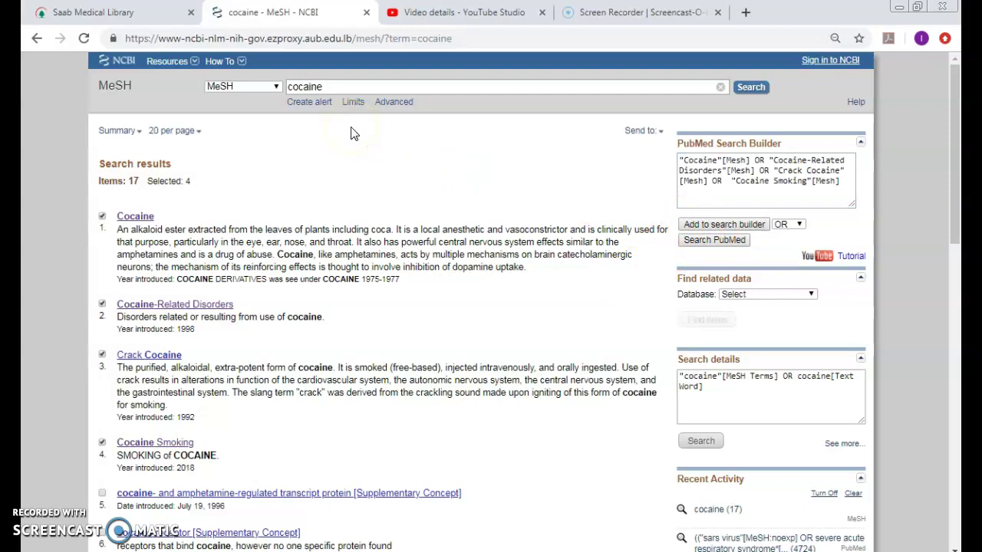
Step: Run the OR-ed cocaine query in PubMed (29,635 results), then look up heart attack in MeSH
left_click(713, 239)
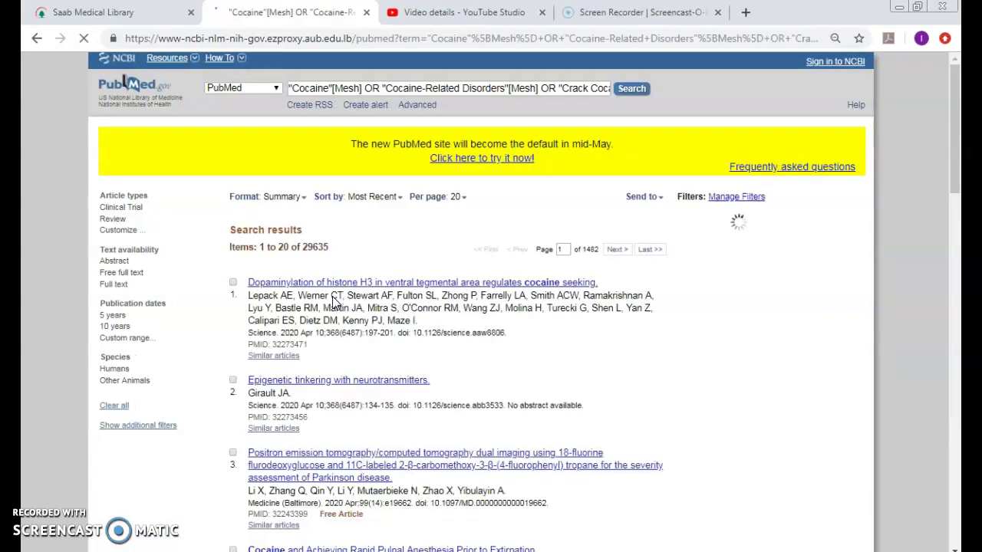
left_click(271, 90)
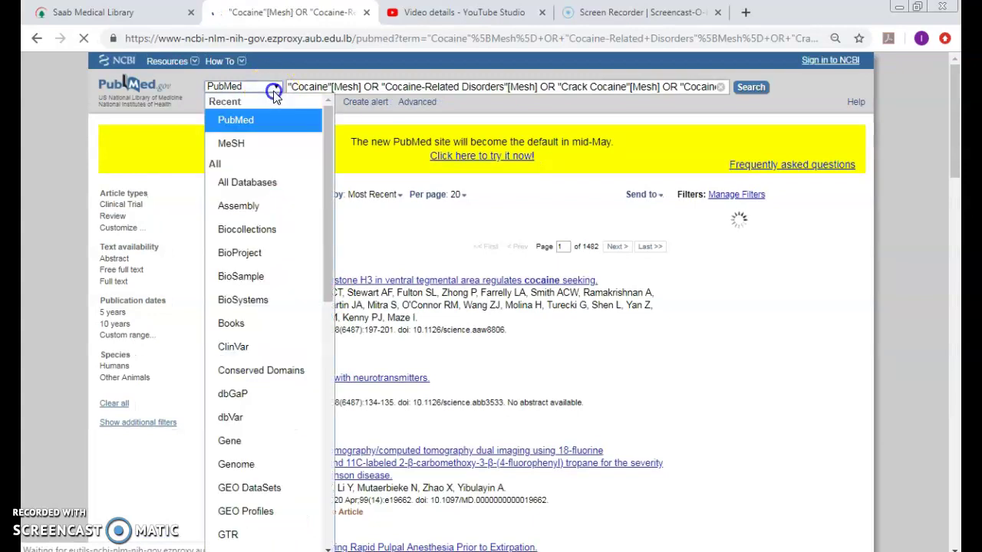
left_click(260, 146)
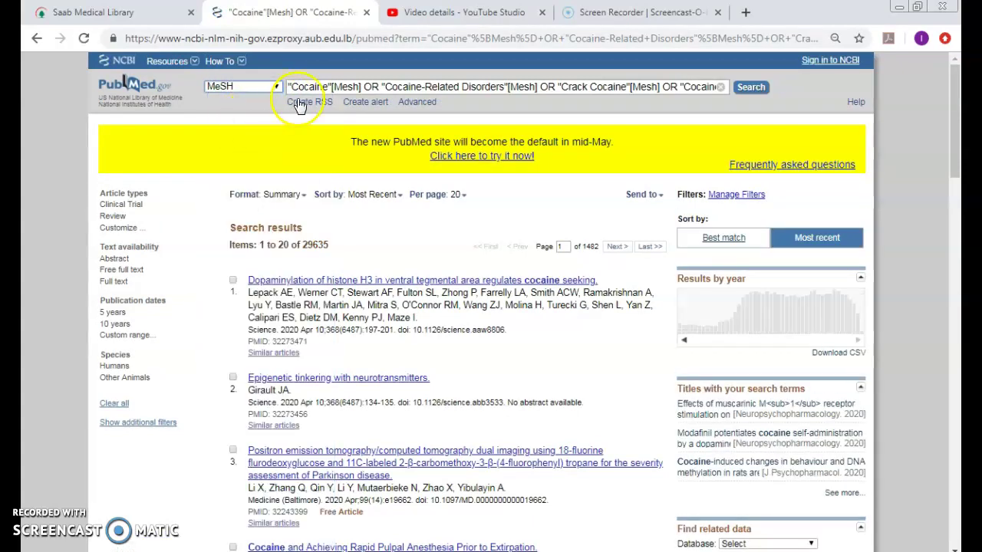
left_click(319, 87)
key("ctrl+a")
type("h")
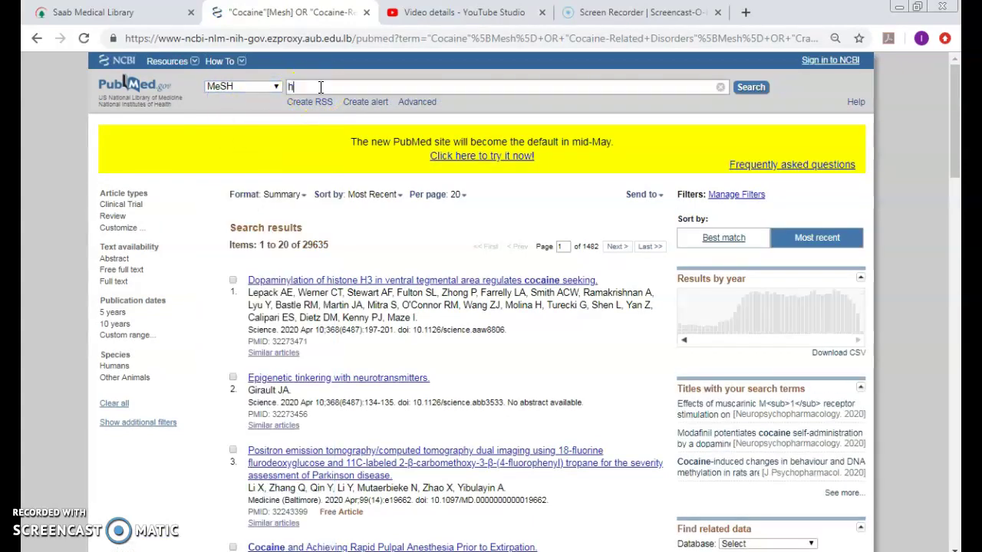
type("eart attack")
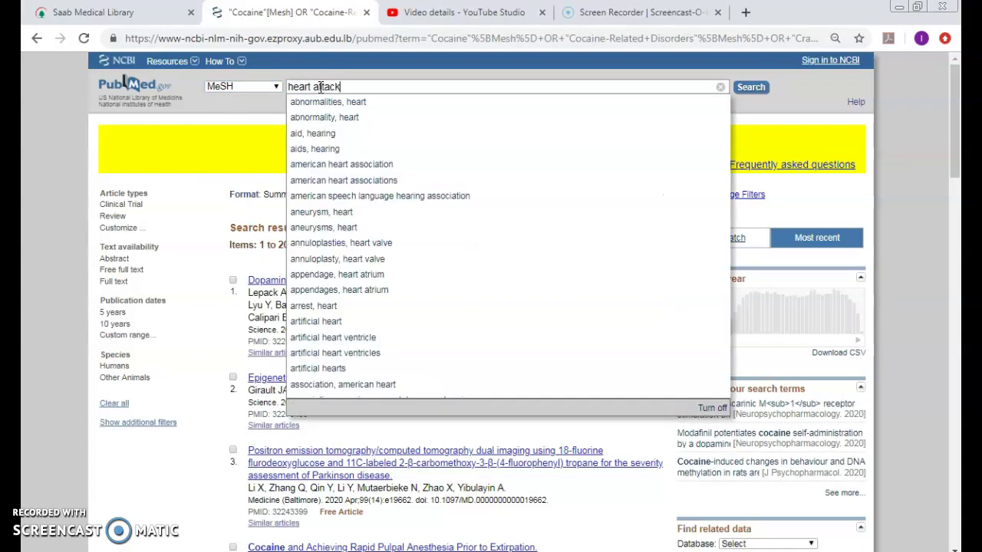
key("Return")
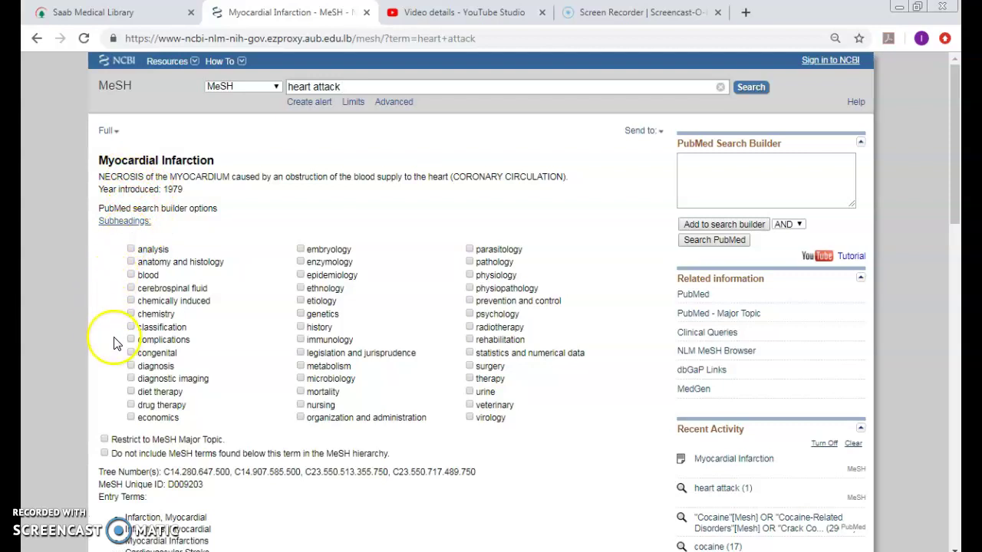
Step: Scroll through the Myocardial Infarction MeSH record to review its contents
scroll(288, 388, "down", 4)
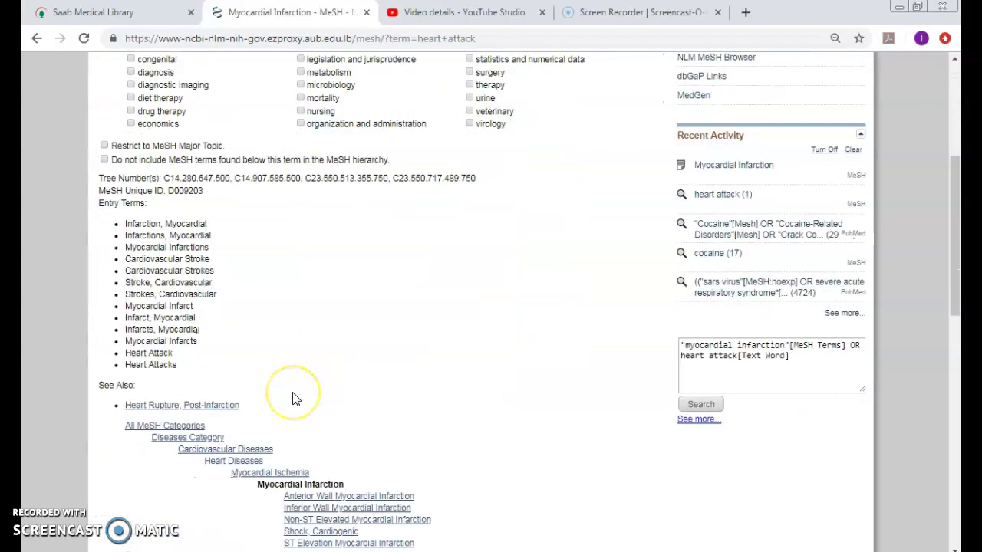
scroll(295, 397, "down", 6)
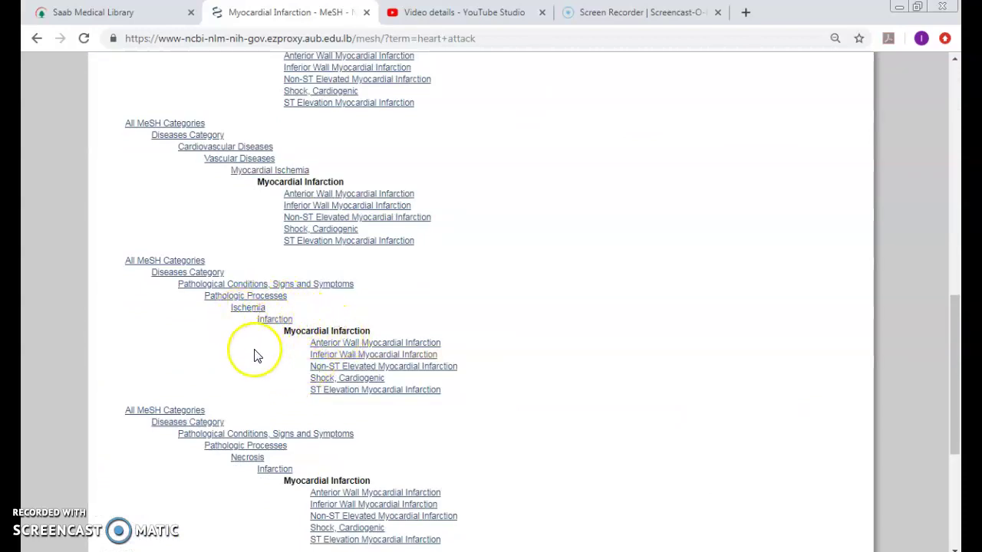
scroll(249, 395, "down", 1)
scroll(247, 395, "down", 2)
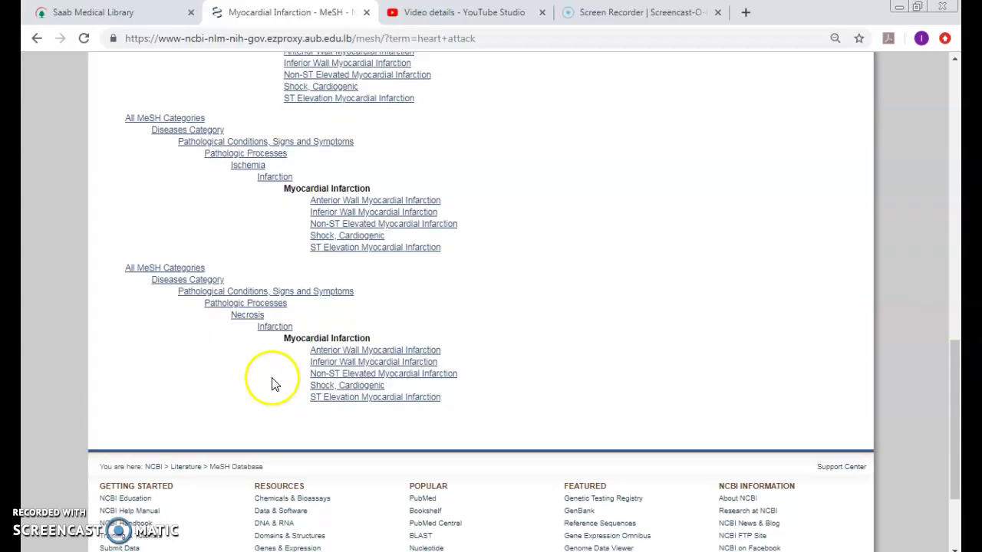
scroll(272, 383, "up", 10)
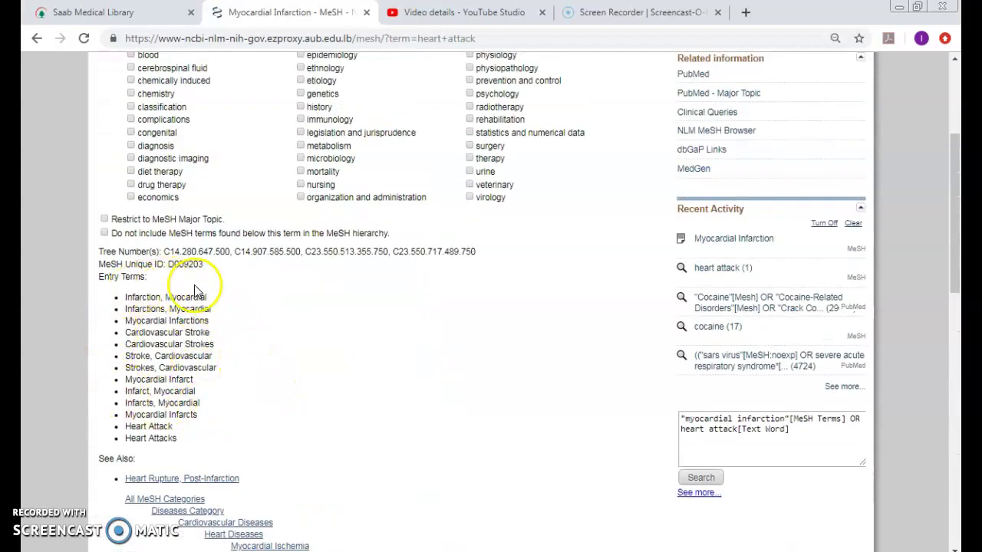
scroll(310, 330, "up", 3)
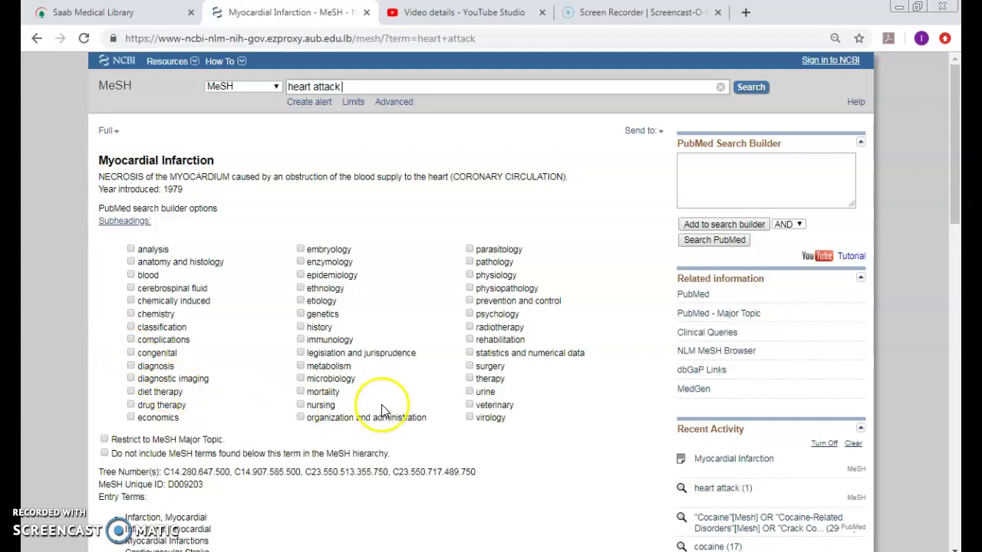
scroll(380, 408, "down", 1)
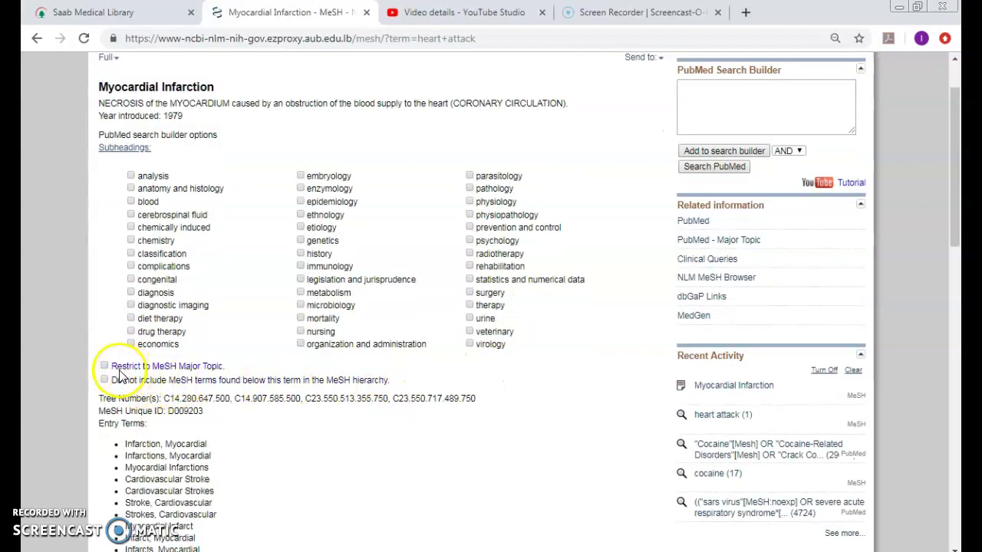
Step: Highlight the Major Topic and exclude-narrower-terms explanations, leaving both options unchecked
left_click_drag(239, 368, 119, 371)
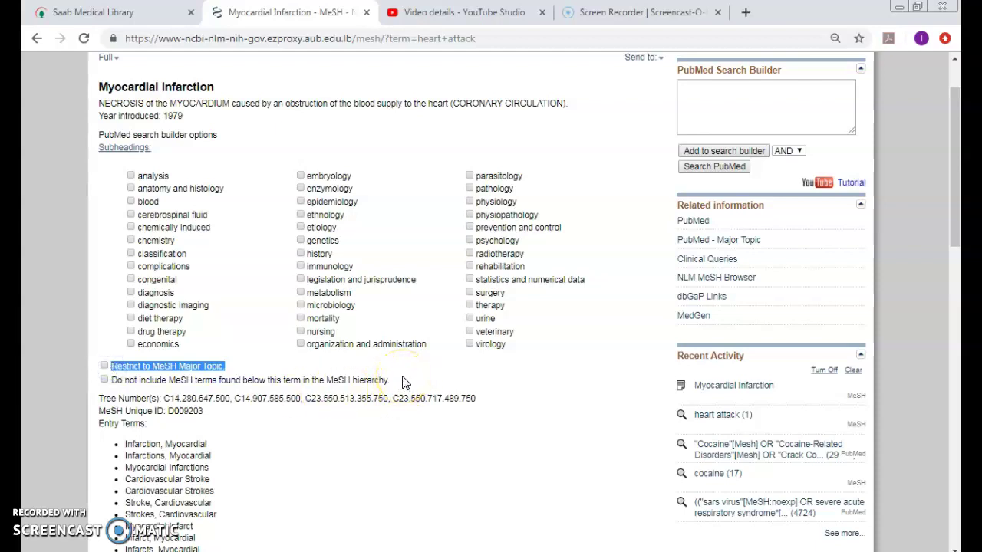
left_click_drag(405, 382, 211, 388)
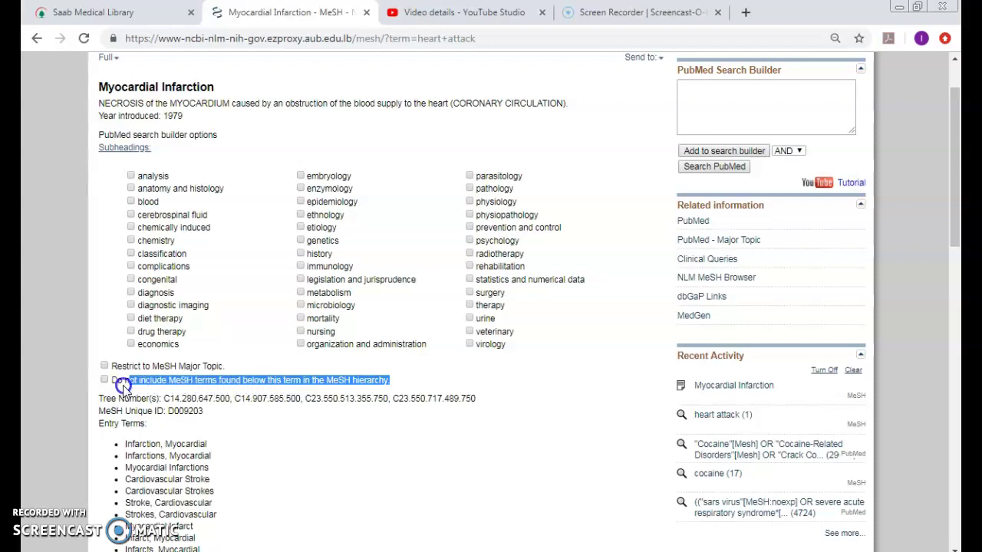
left_click_drag(115, 385, 107, 387)
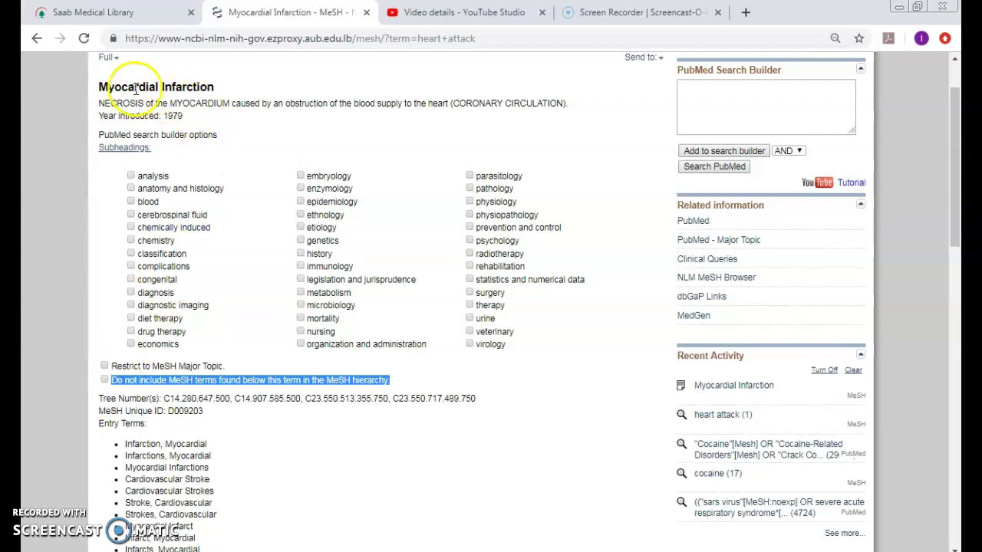
scroll(257, 328, "down", 1)
scroll(269, 353, "down", 3)
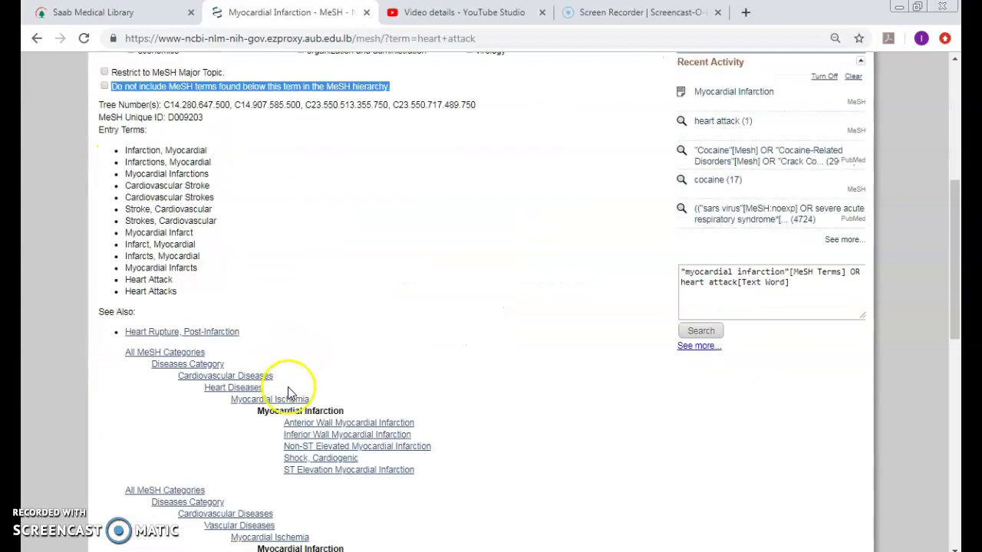
scroll(195, 364, "up", 3)
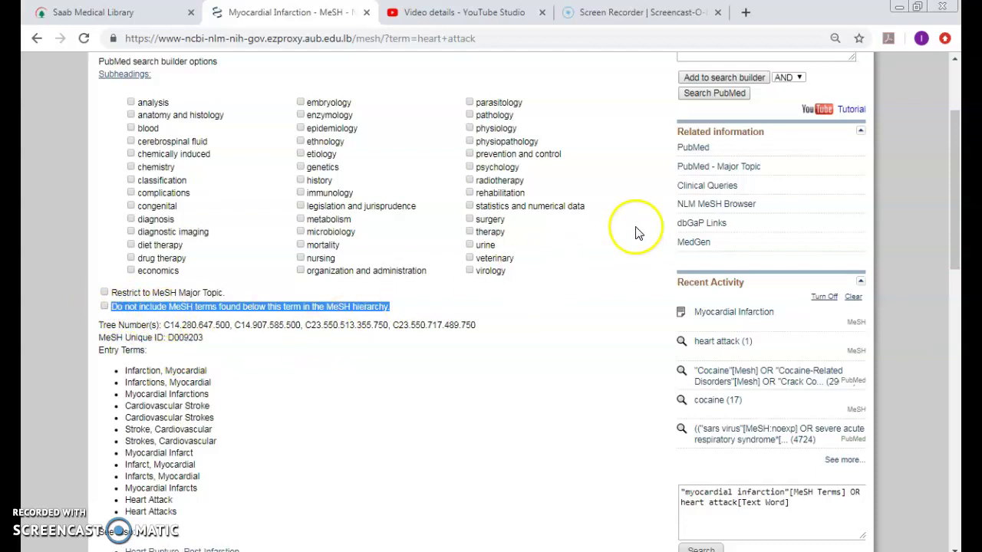
scroll(693, 169, "up", 3)
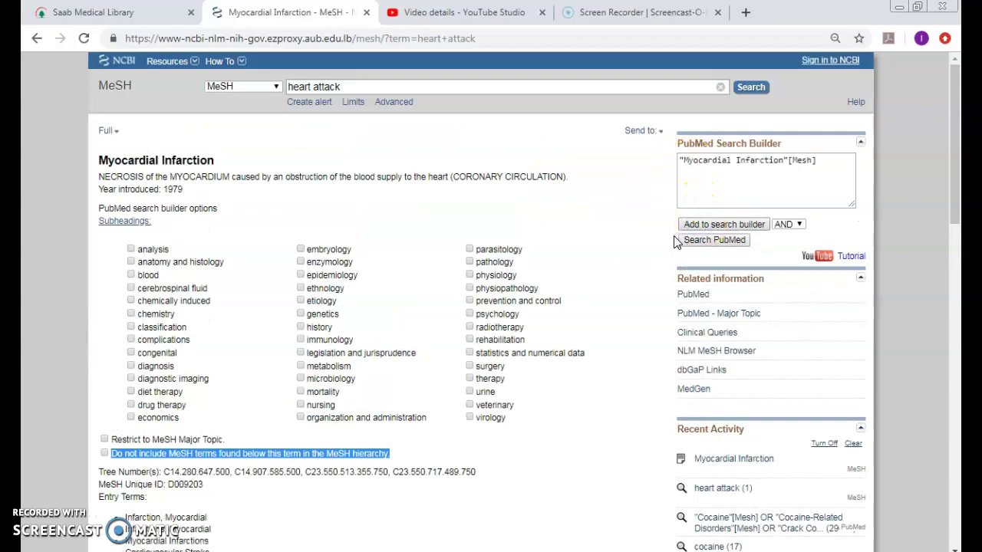
Step: Run the Myocardial Infarction search in PubMed and AND history search #22 into the builder
left_click(691, 242)
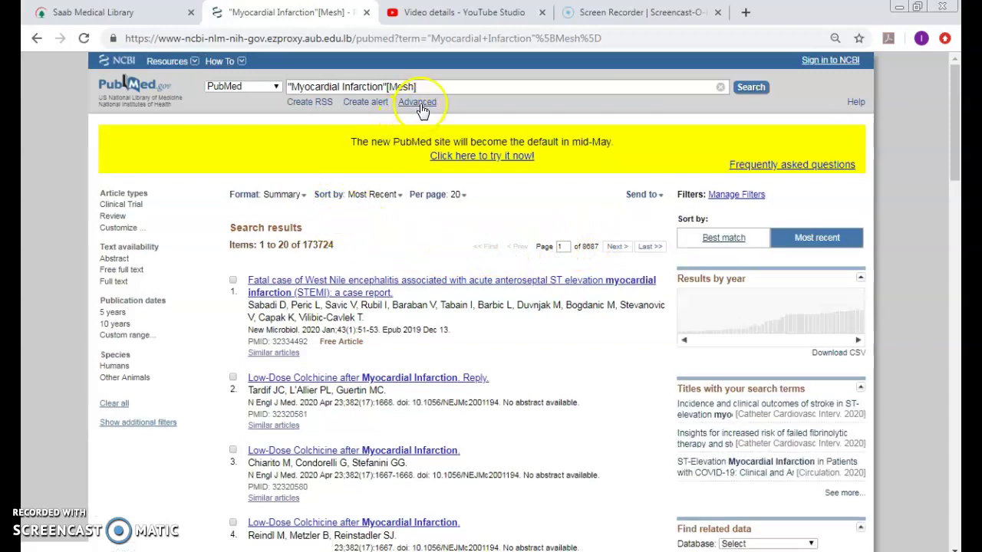
left_click(420, 105)
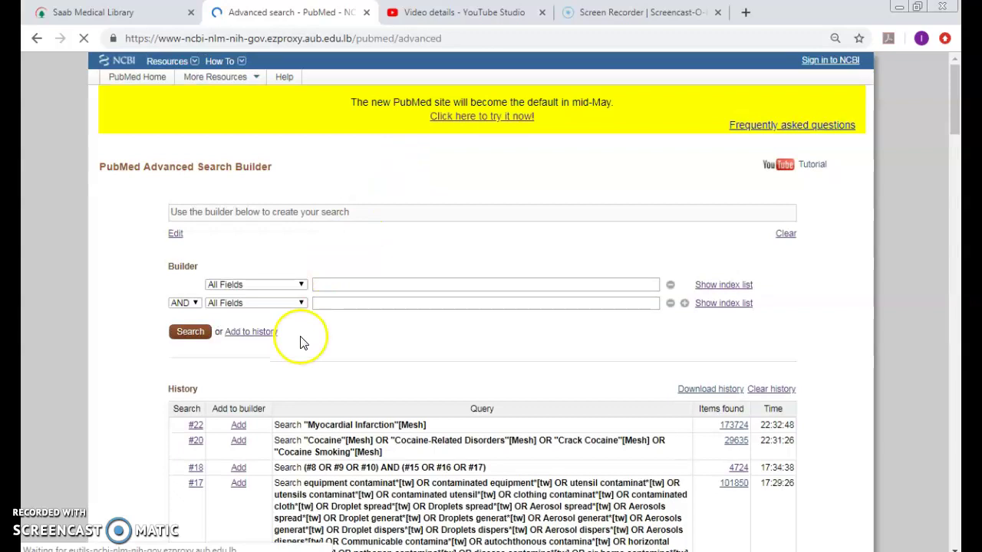
scroll(253, 329, "down", 1)
left_click(197, 354)
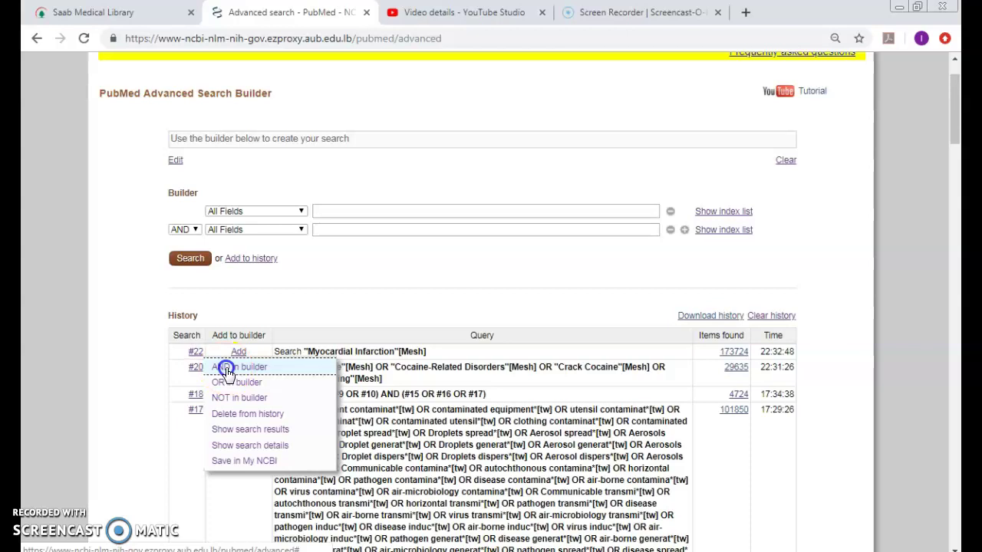
left_click(226, 371)
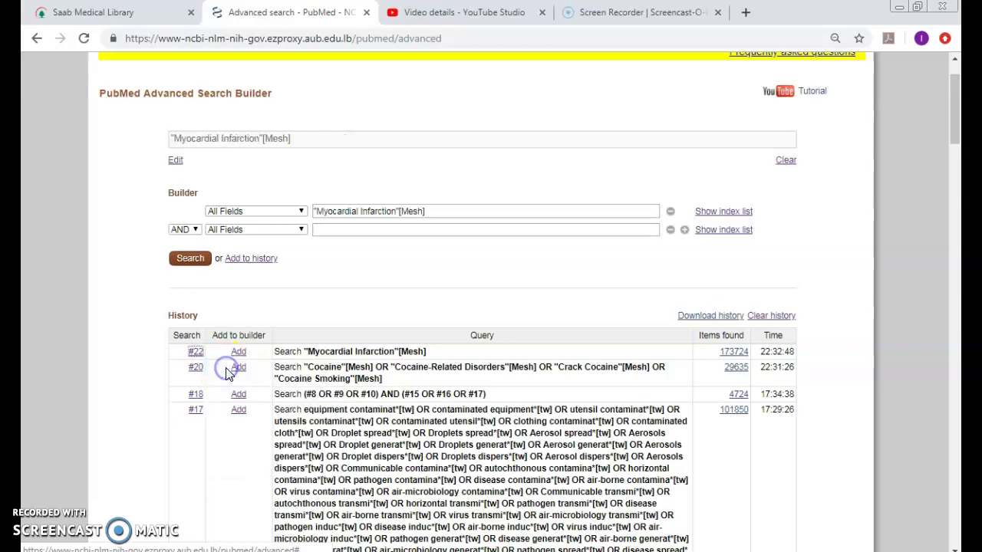
Step: AND cocaine search #20 into the builder and run the combined search, returning 317 results
left_click(194, 370)
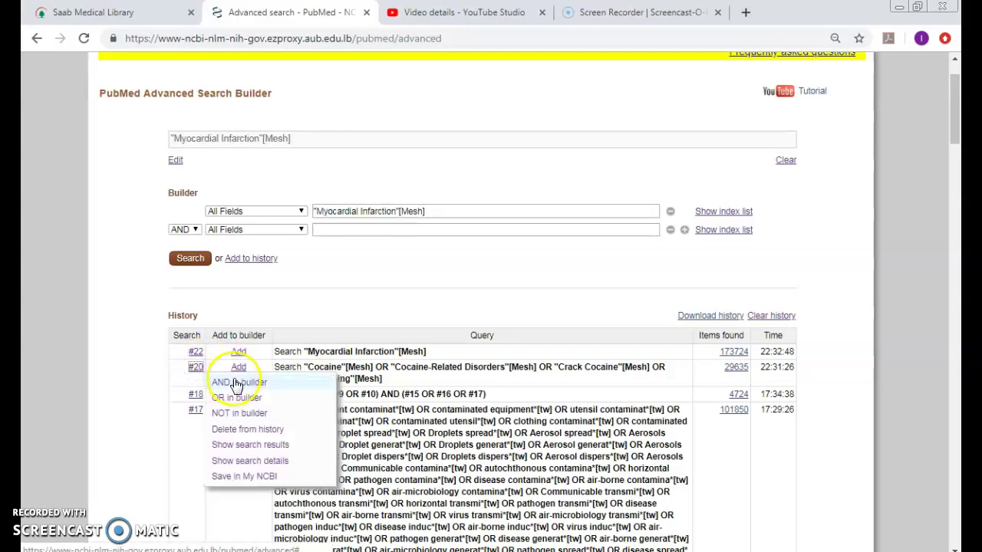
left_click(238, 382)
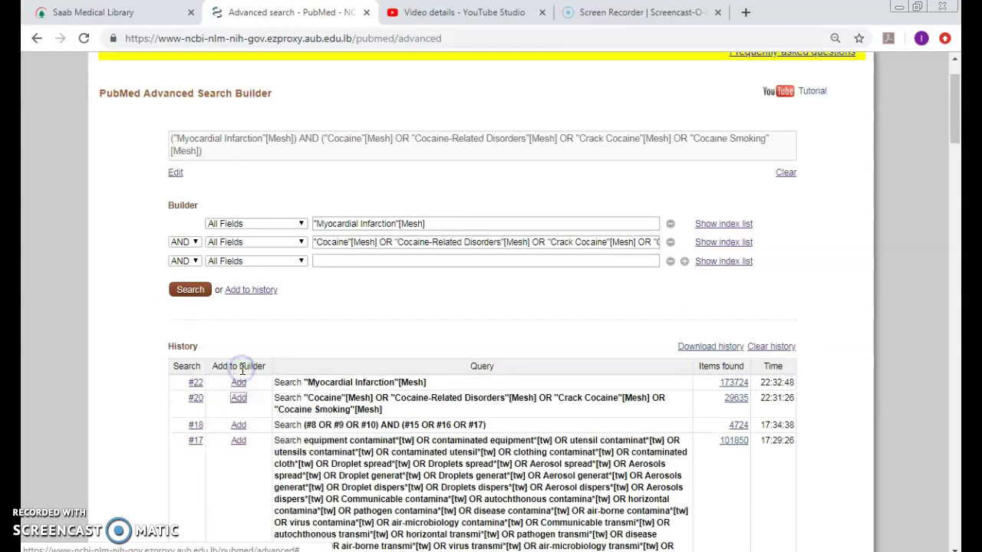
left_click(188, 293)
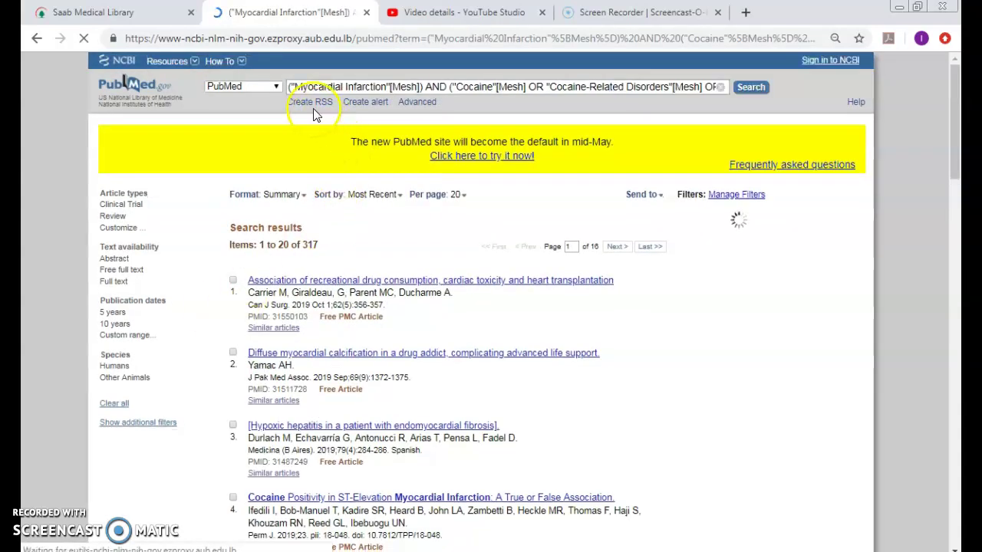
left_click(428, 107)
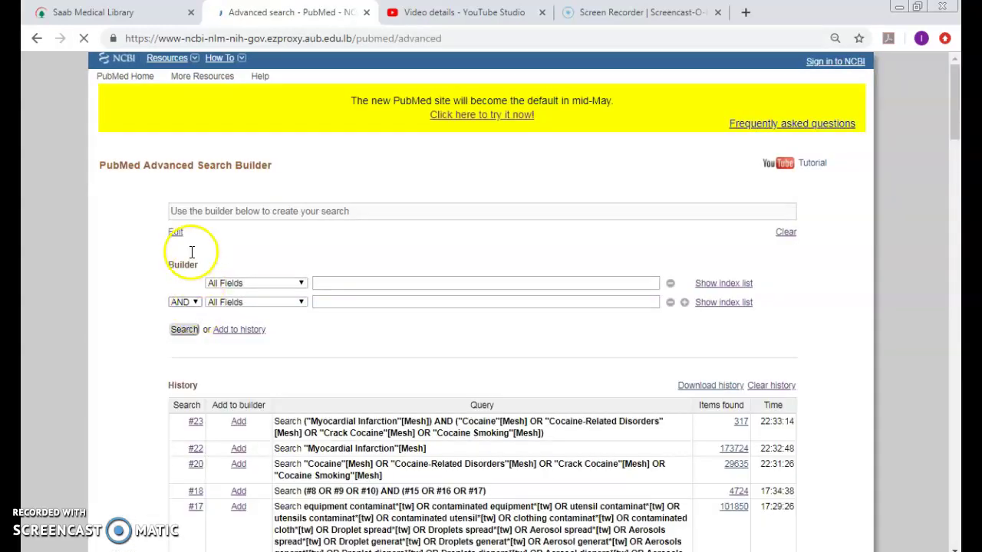
Step: Edit the query to '#20 AND #22', correcting ANF to AND, and run it for 317 results
left_click(177, 232)
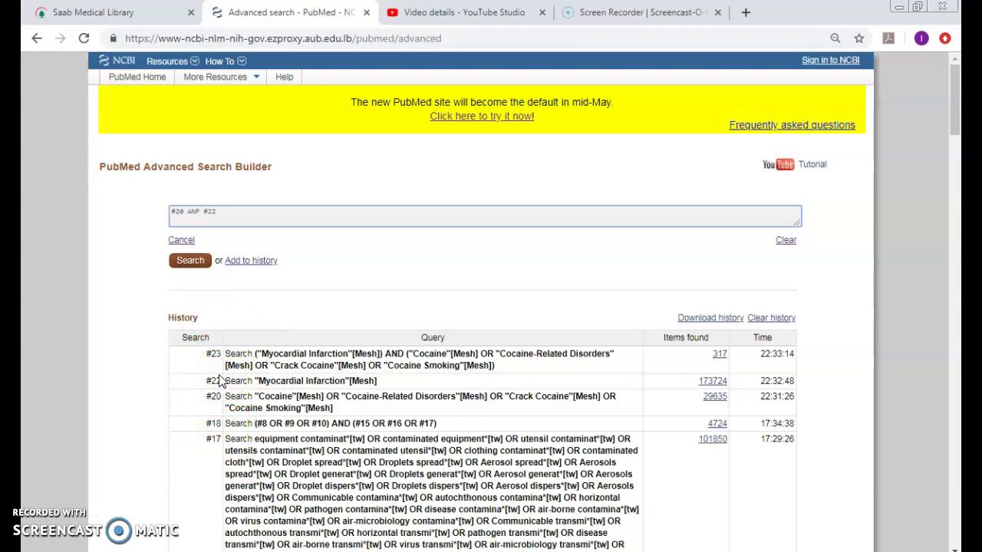
double_click(195, 211)
left_click(194, 262)
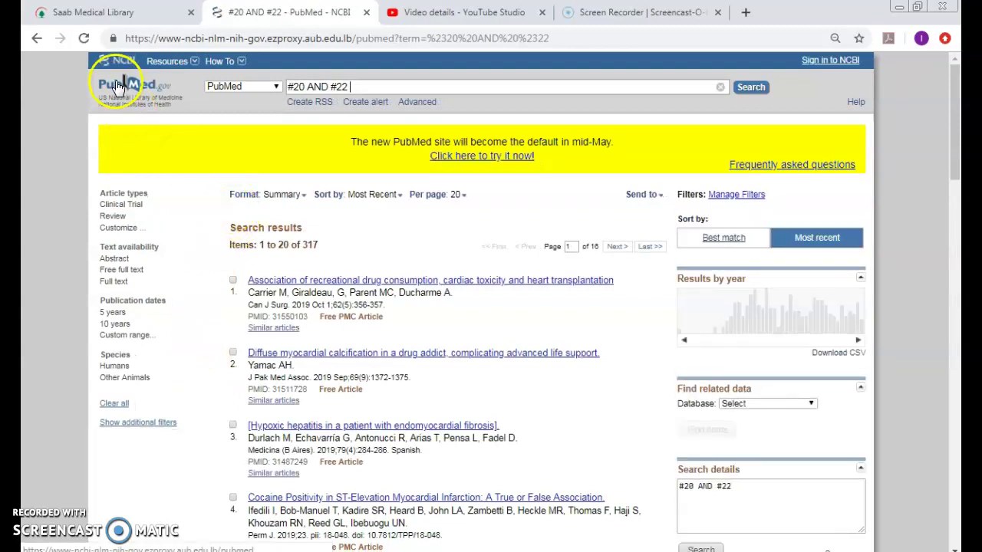
Step: Switch to the new PubMed site and go to the NCBI MeSH Database
left_click(483, 161)
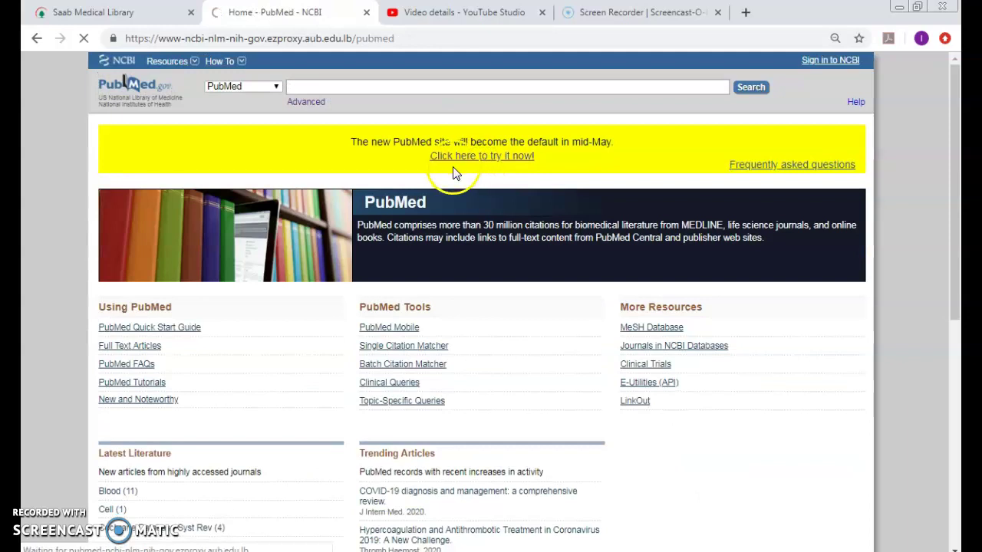
left_click(453, 162)
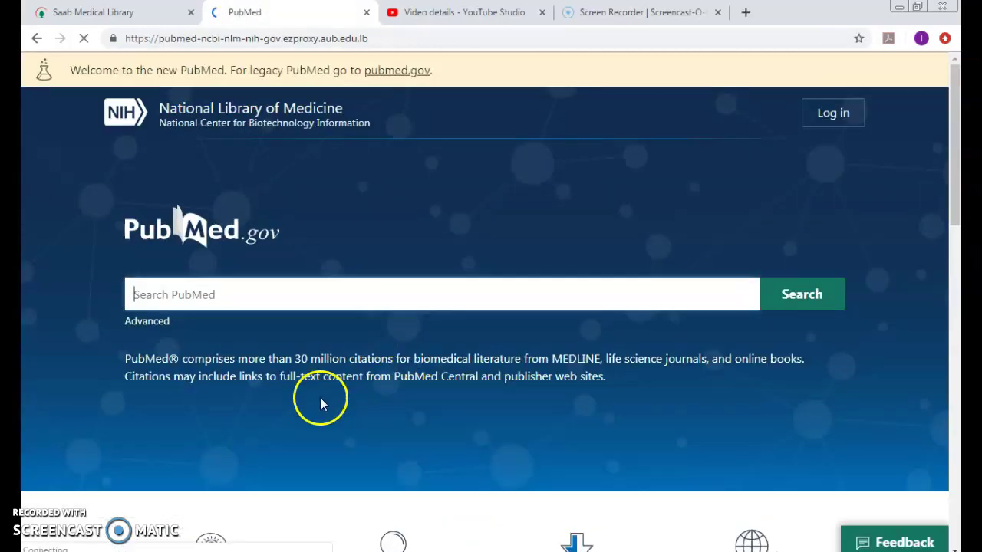
scroll(449, 396, "down", 4)
left_click(762, 329)
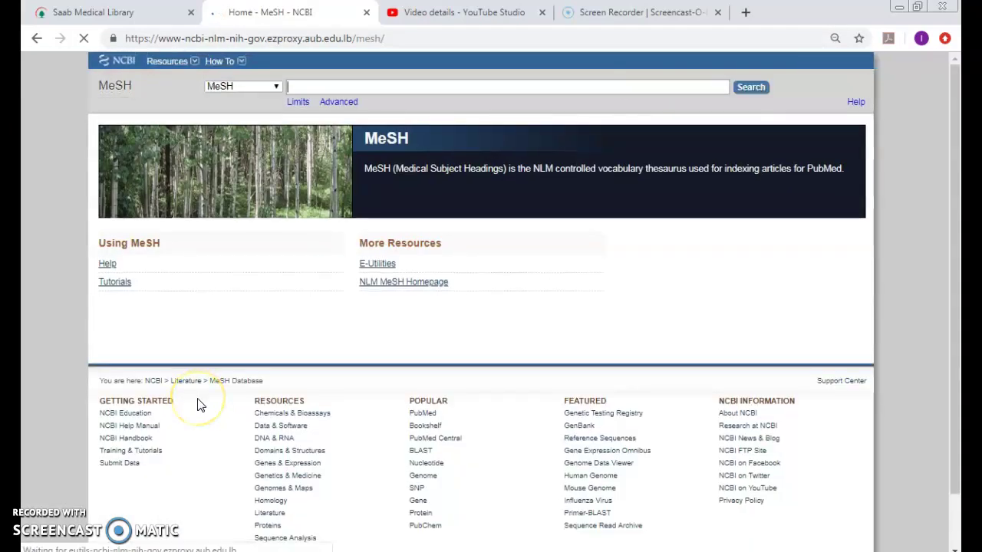
Step: Search the MeSH Database for cocaine to list its 17 matching headings
left_click(214, 350)
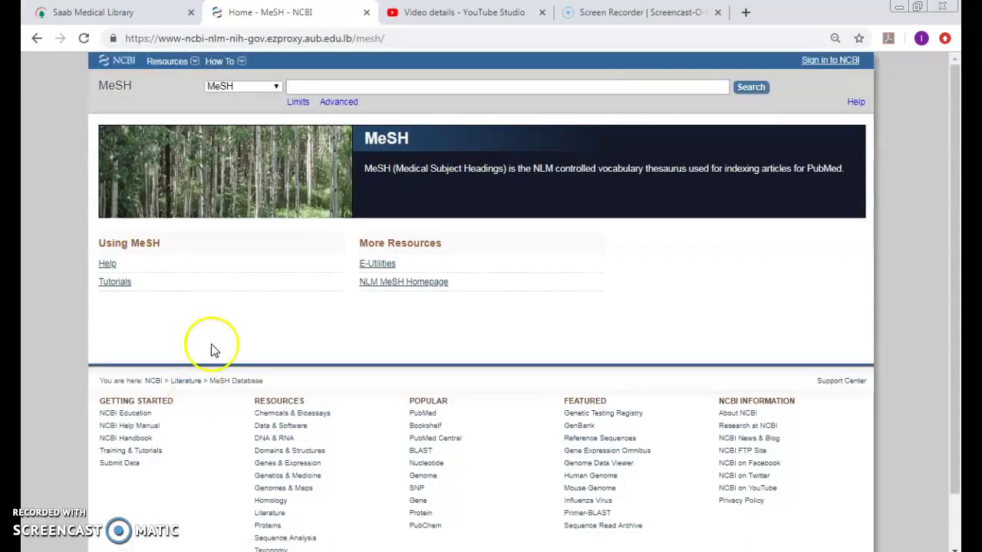
type("coa")
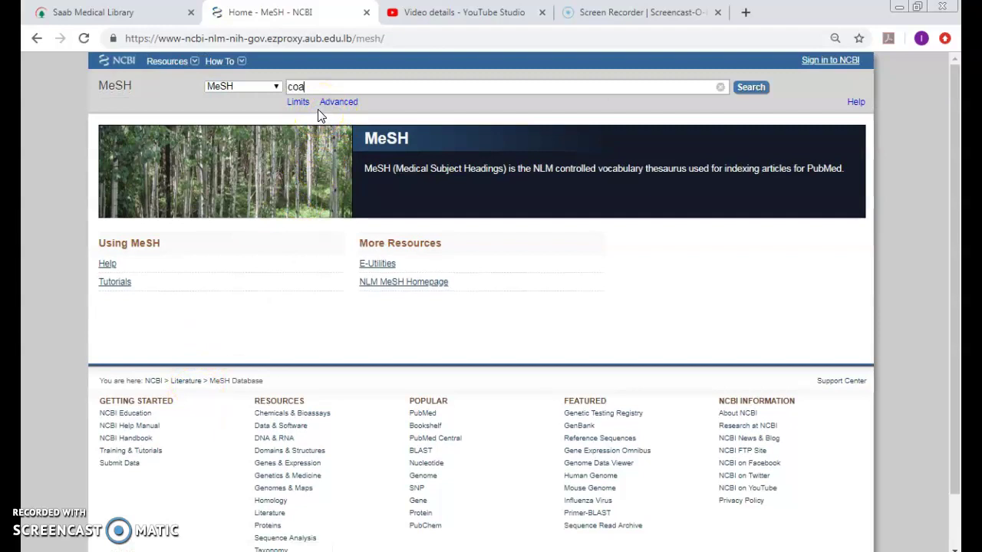
type("caine")
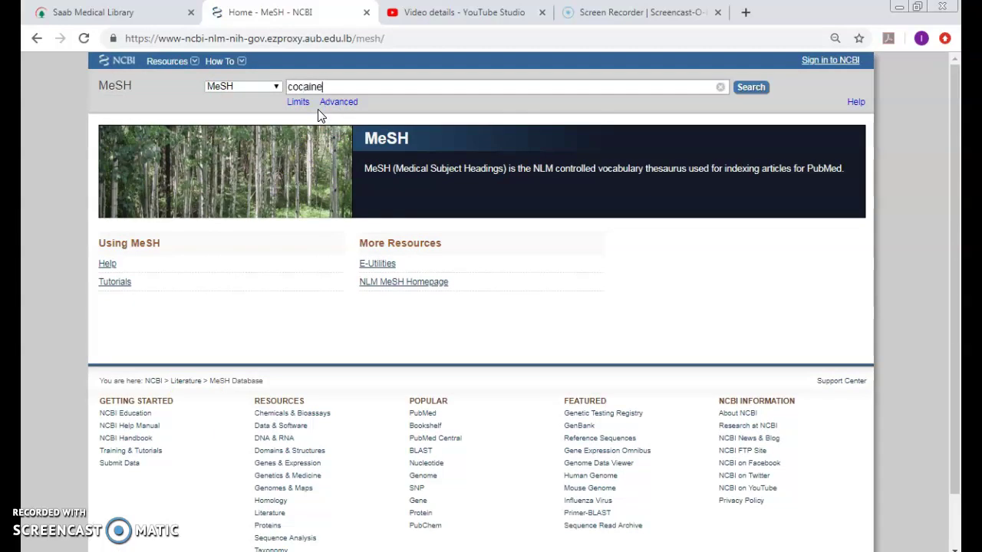
key("Return")
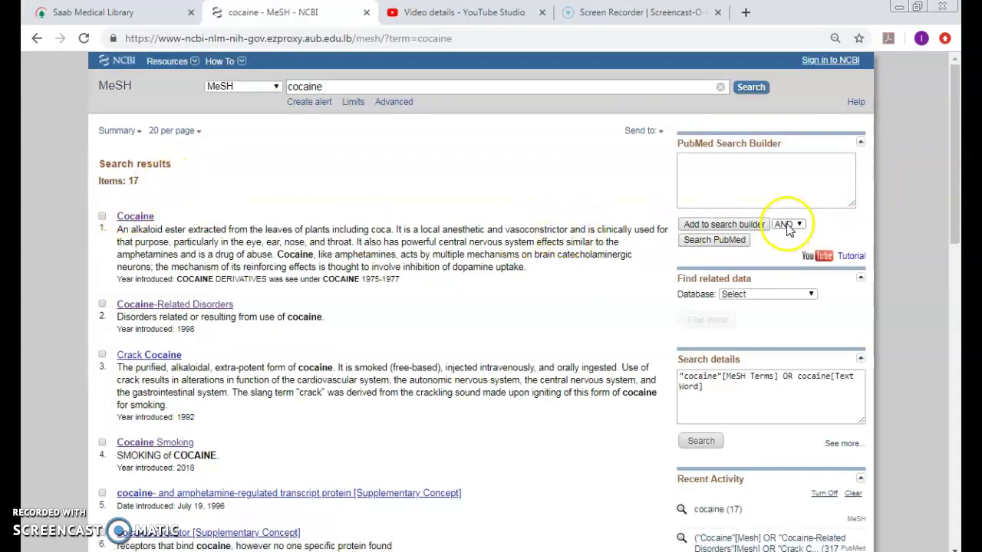
Step: Add Cocaine, Cocaine-Related Disorders, Crack Cocaine and Cocaine Smoking to the builder, joined with OR
left_click(799, 228)
left_click(783, 263)
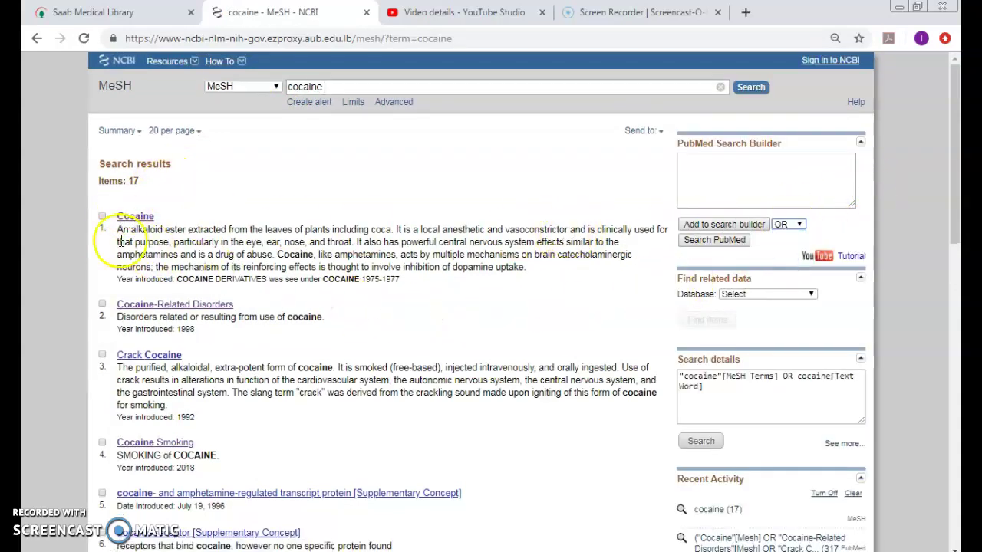
left_click(102, 217)
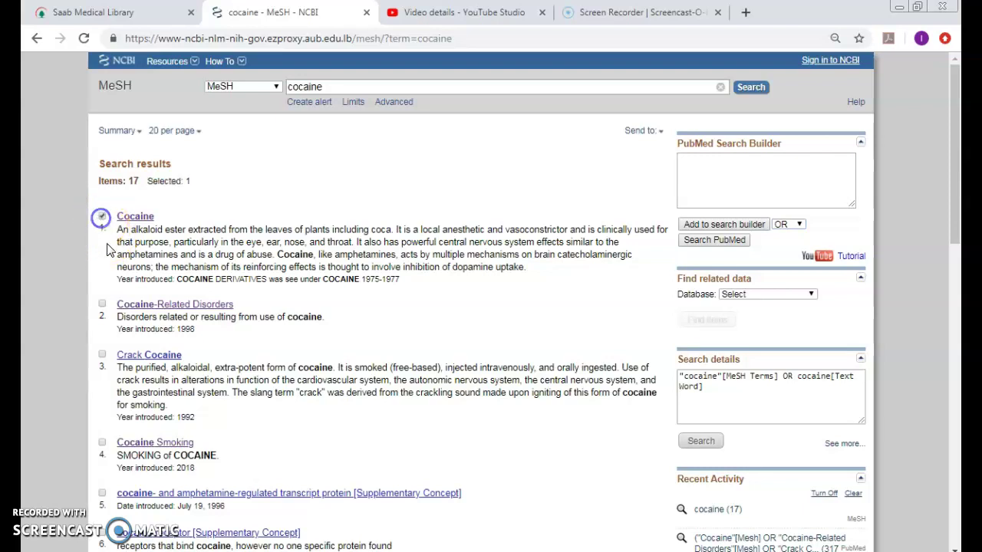
left_click(102, 304)
left_click(102, 356)
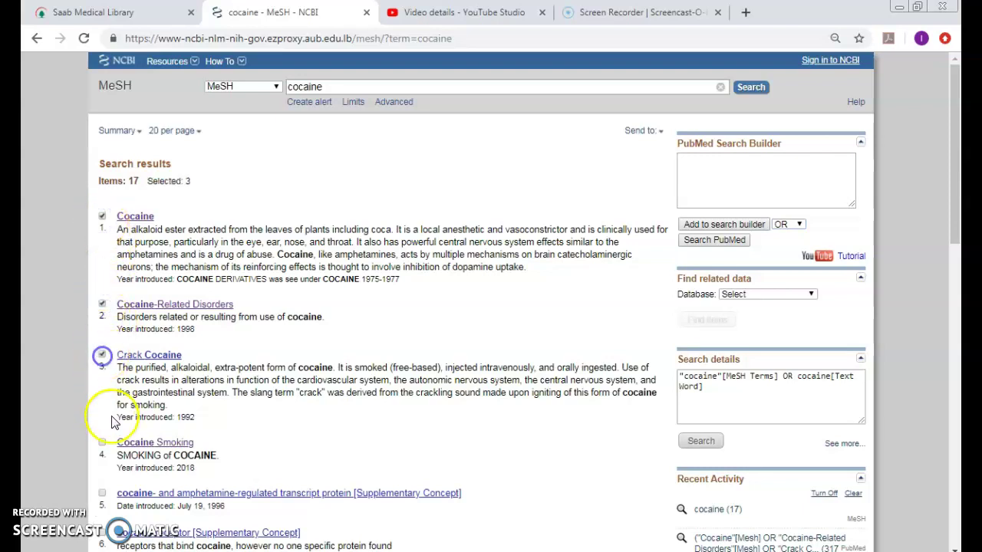
left_click(102, 443)
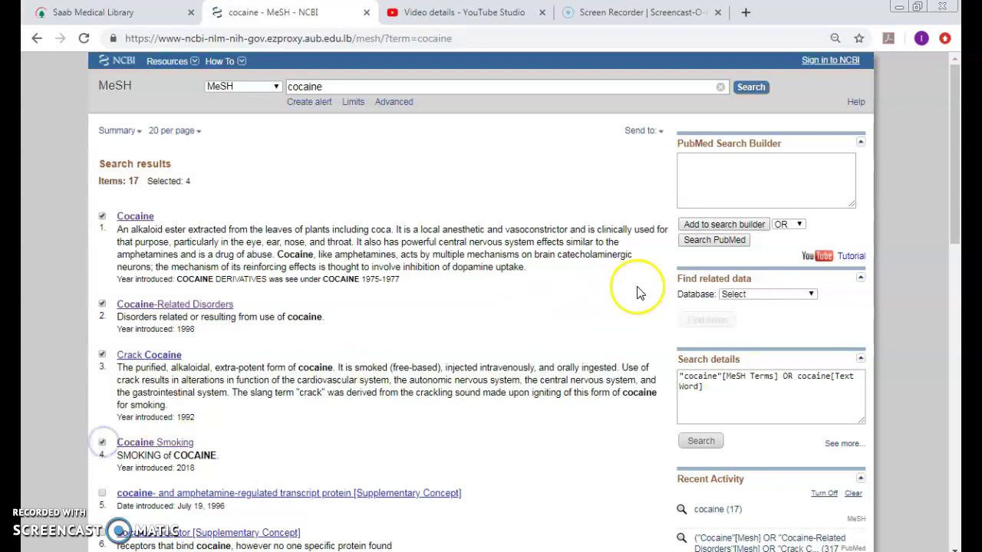
left_click(718, 225)
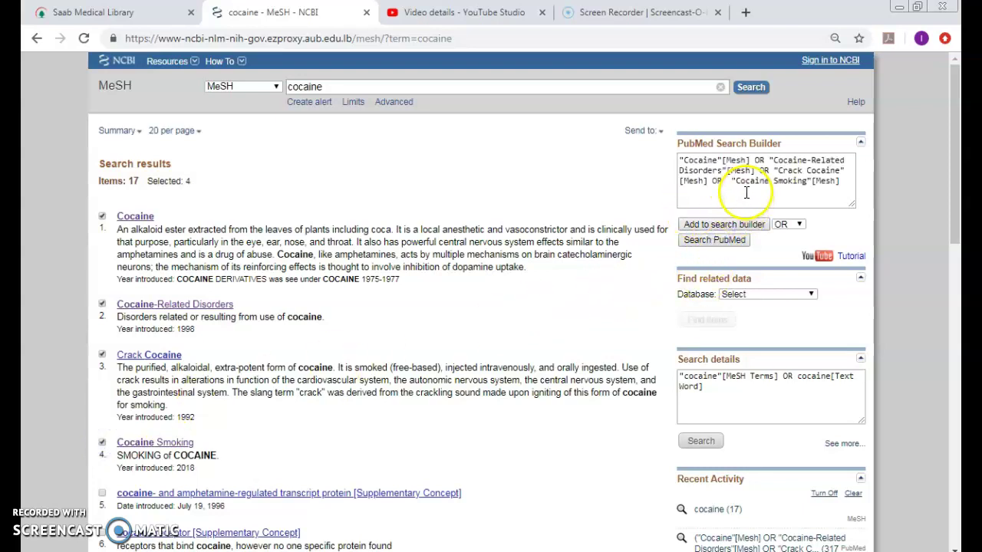
Step: Wrap the builder's cocaine terms in parentheses
left_click(680, 162)
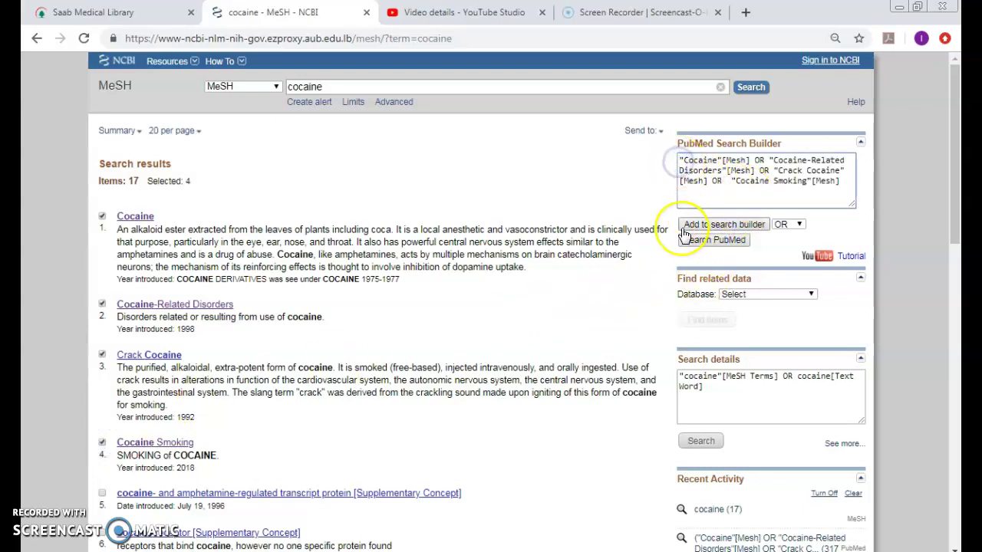
type("(")
left_click(850, 178)
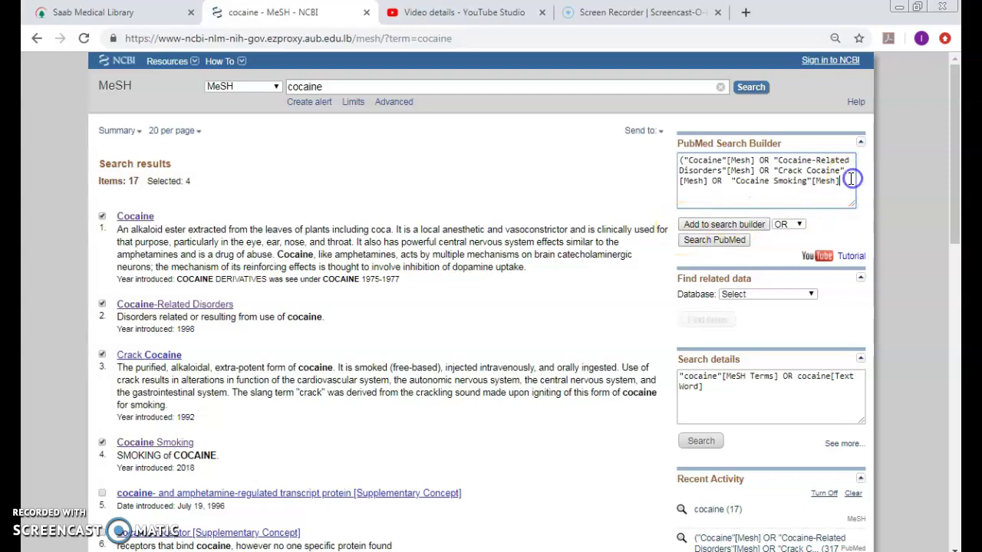
type(")")
Step: Replace the MeSH search term with heart attack to find the Myocardial Infarction record
double_click(296, 90)
type("h")
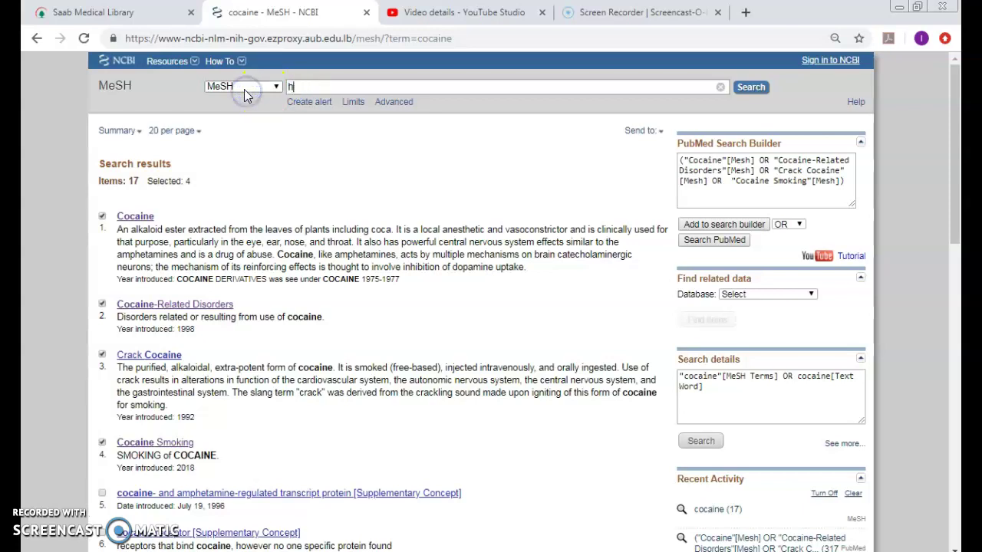
type("eart attack")
key("Return")
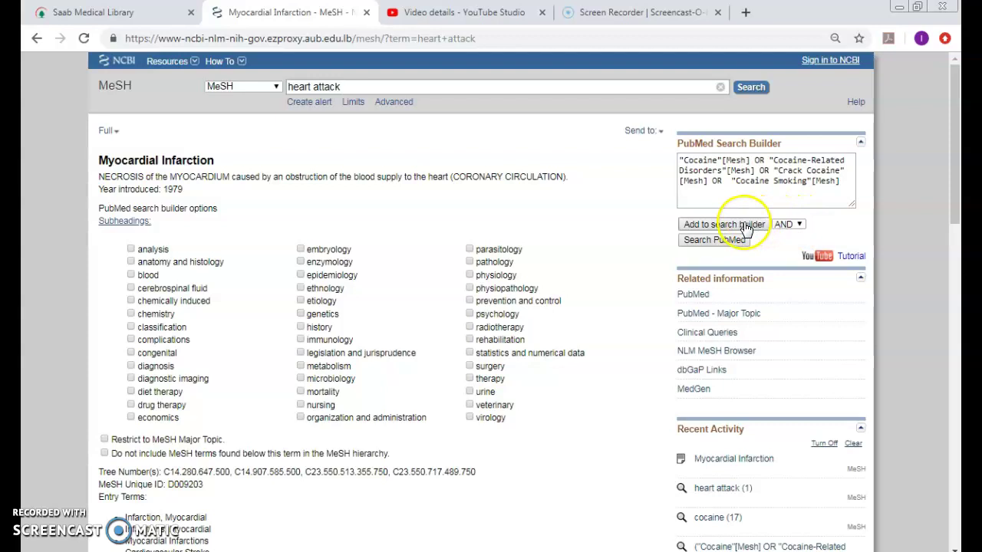
Step: AND Myocardial Infarction onto the bracketed cocaine terms and run the query in PubMed
left_click(679, 159)
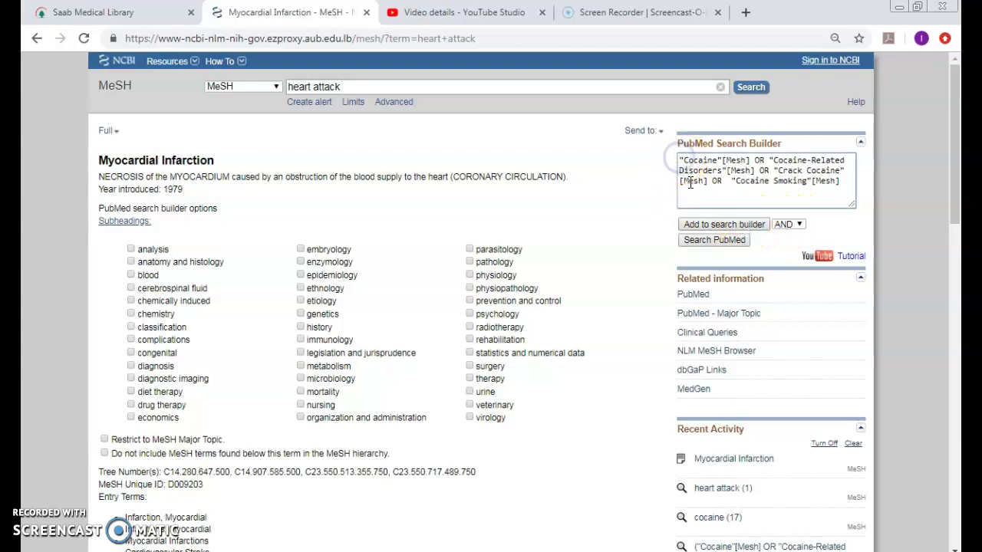
type("(")
left_click(844, 184)
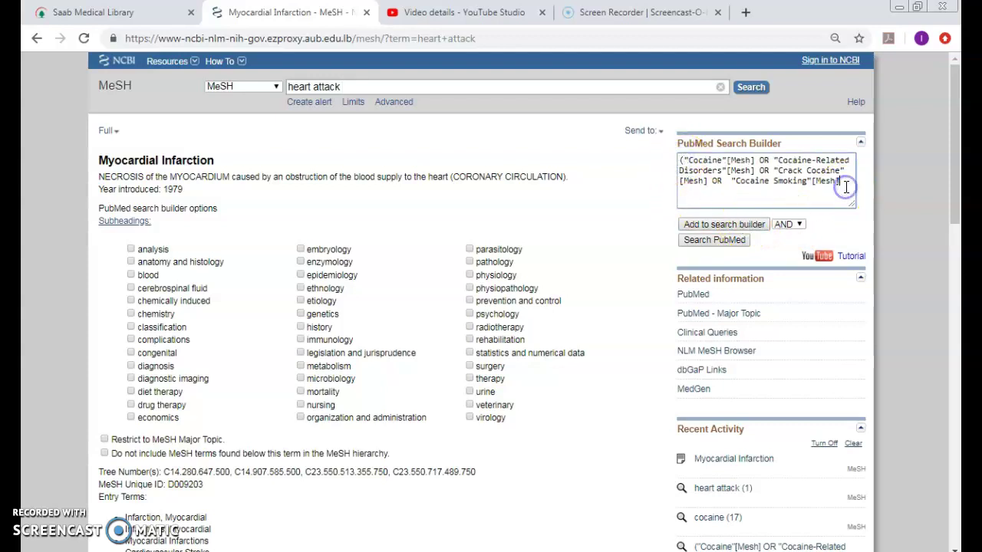
left_click(728, 224)
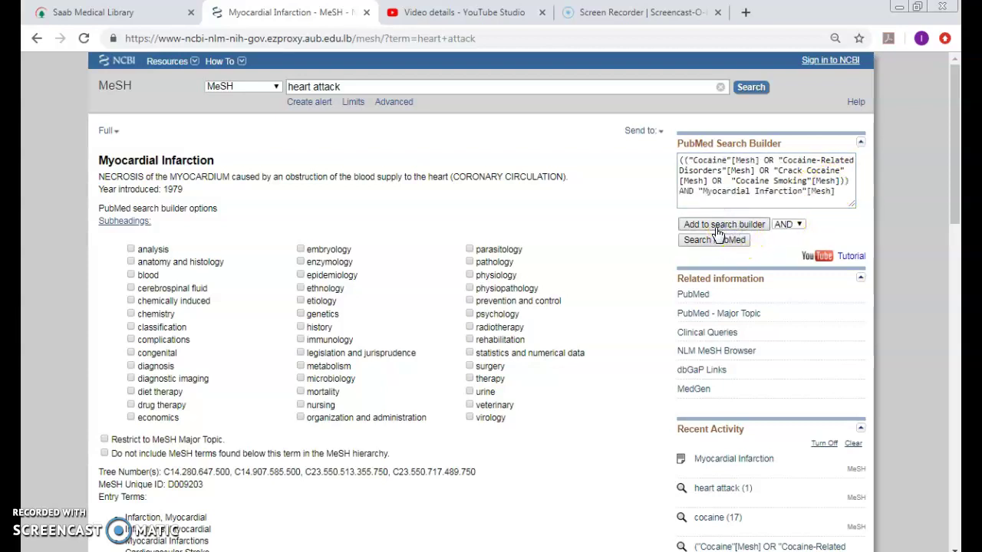
left_click(692, 191)
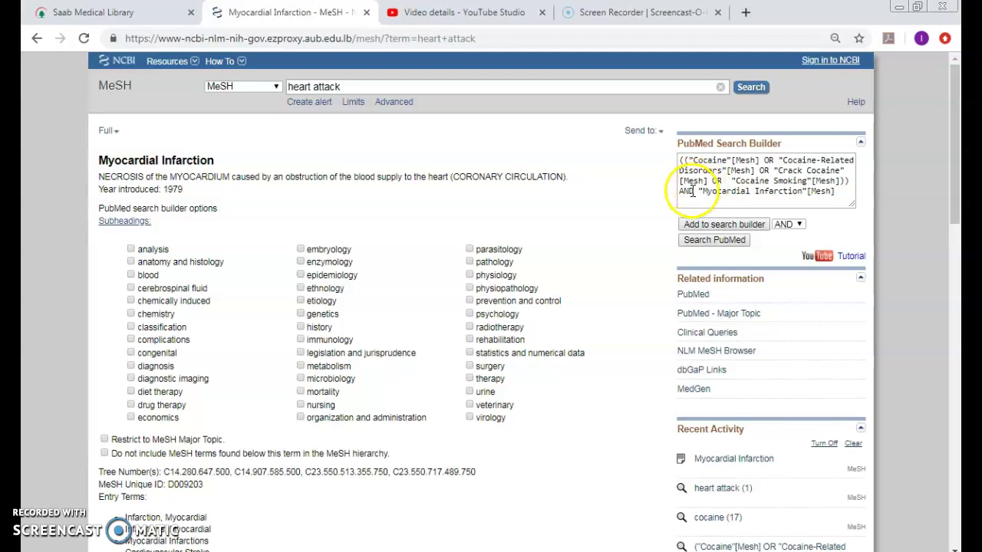
left_click(713, 244)
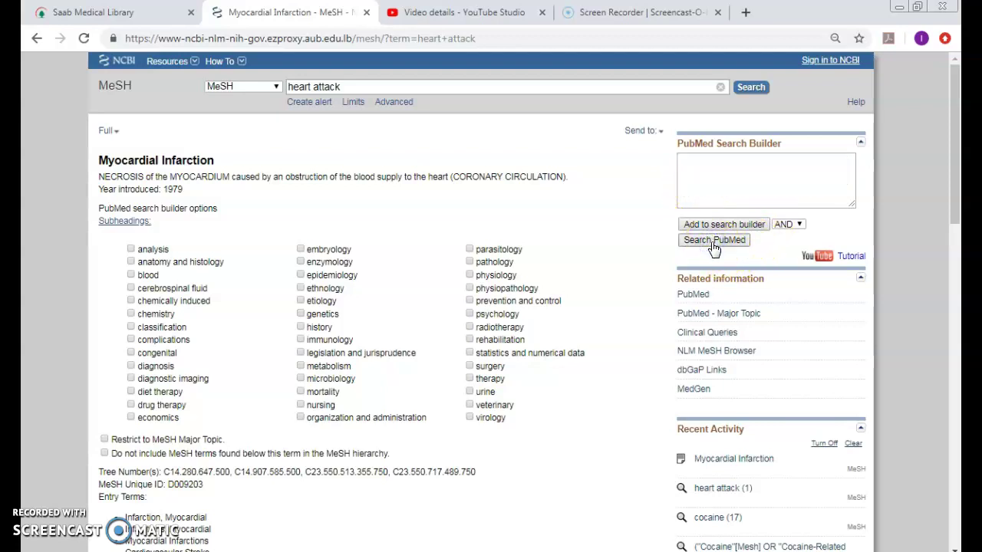